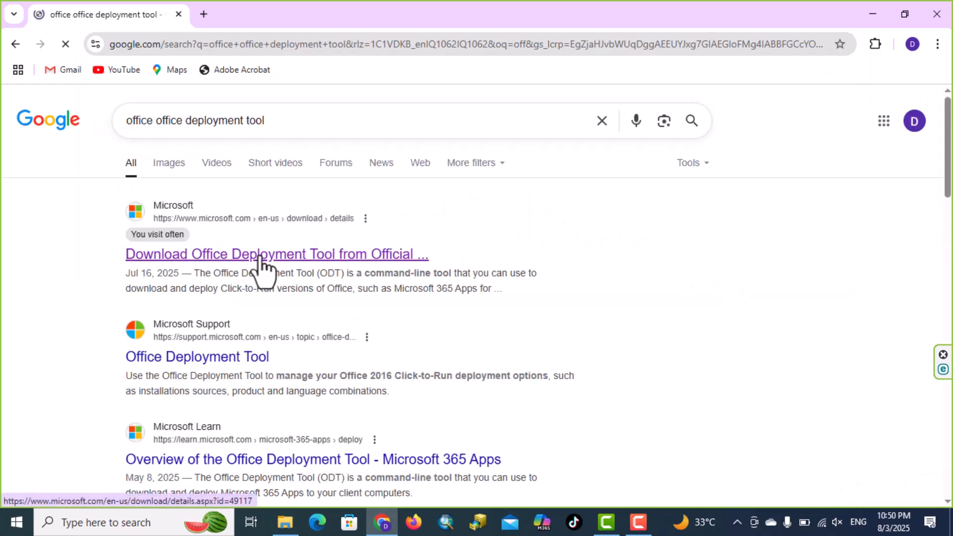
Step: Open the official Office Deployment Tool download page from the search results and download the tool in English
click(260, 254)
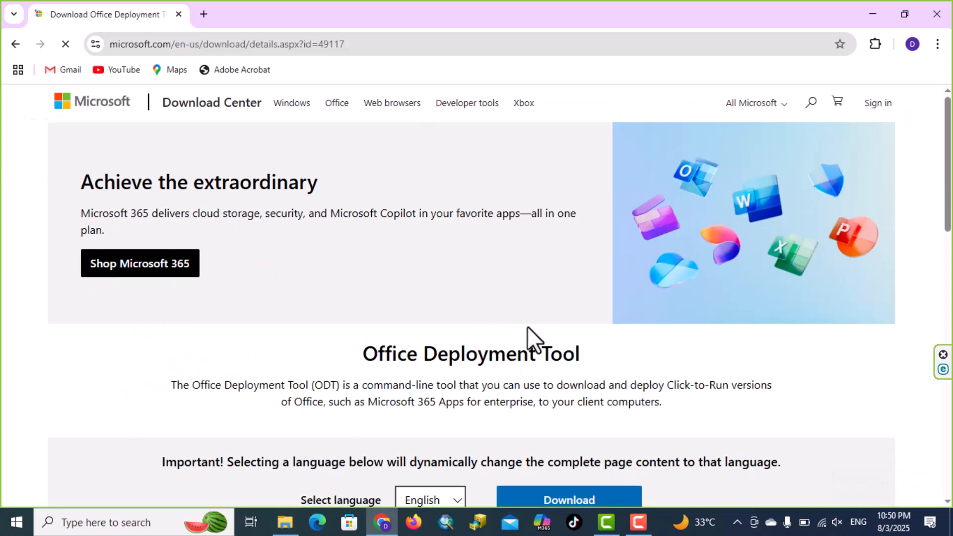
scroll(596, 412, down, 3)
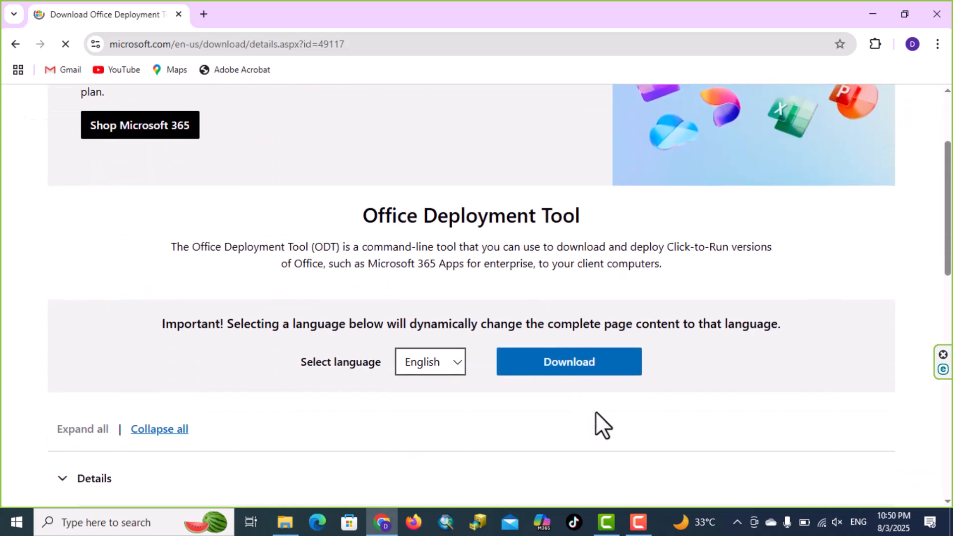
click(557, 365)
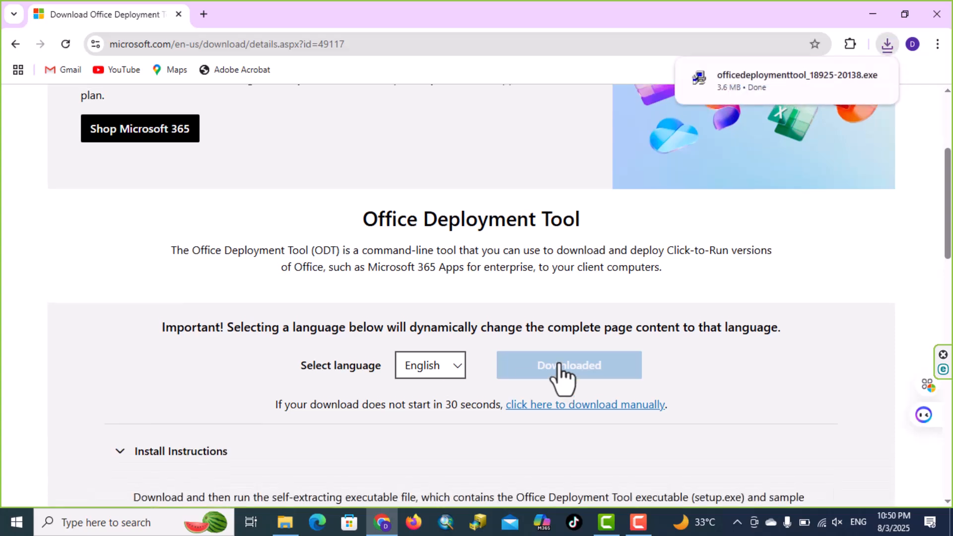
Step: Copy the downloaded officedeploymenttool_18925-20138.exe from the browser's recent downloads to the desktop, and minimize the browser
click(906, 14)
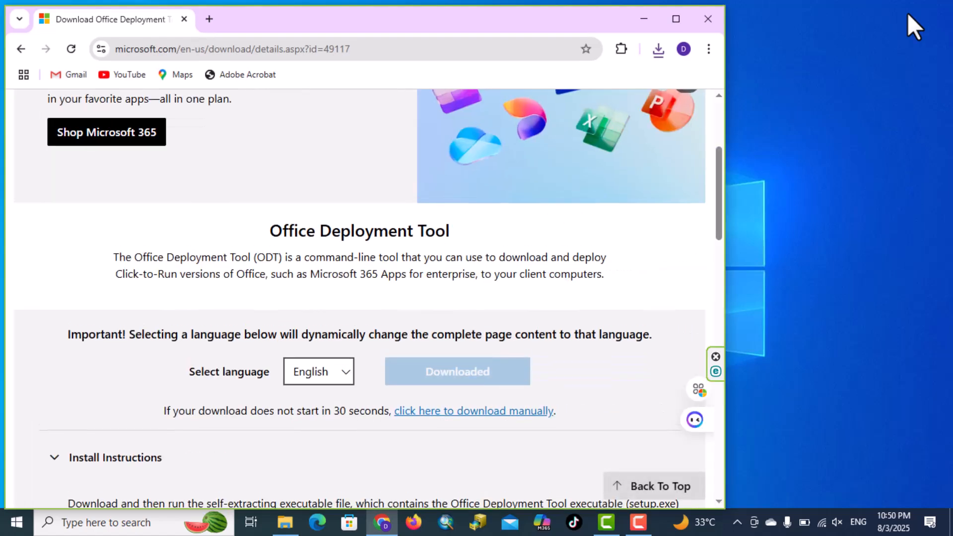
click(659, 50)
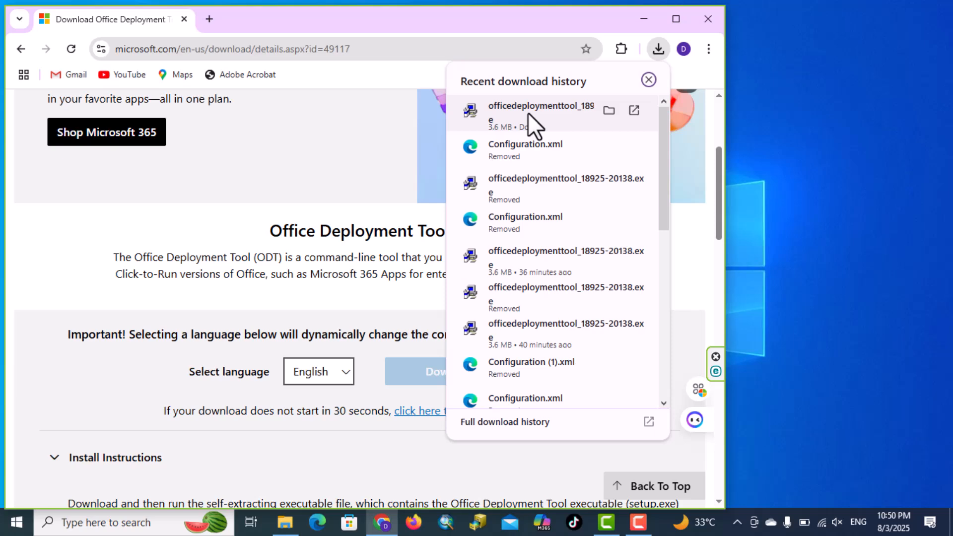
drag(529, 113, 839, 75)
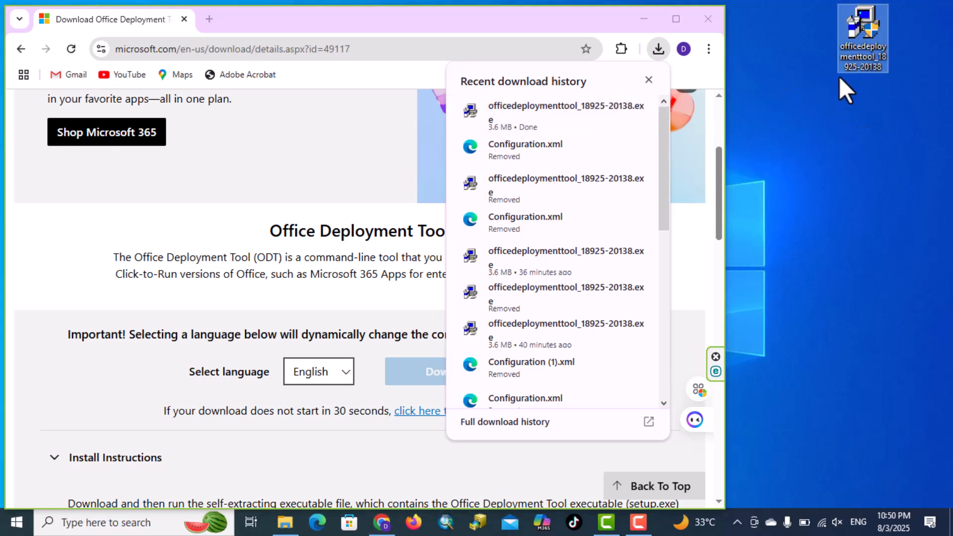
click(644, 19)
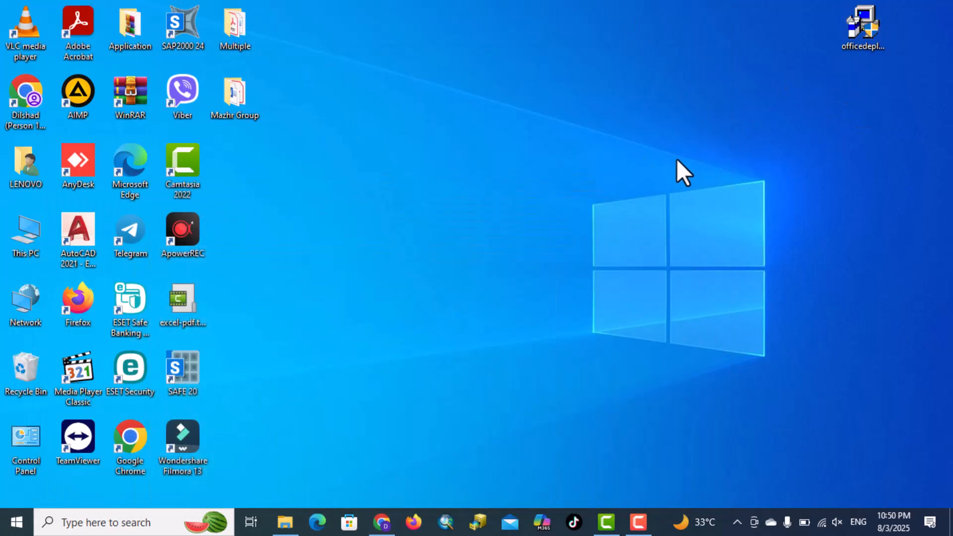
Step: Create a new folder named Office on the desktop
right_click(678, 152)
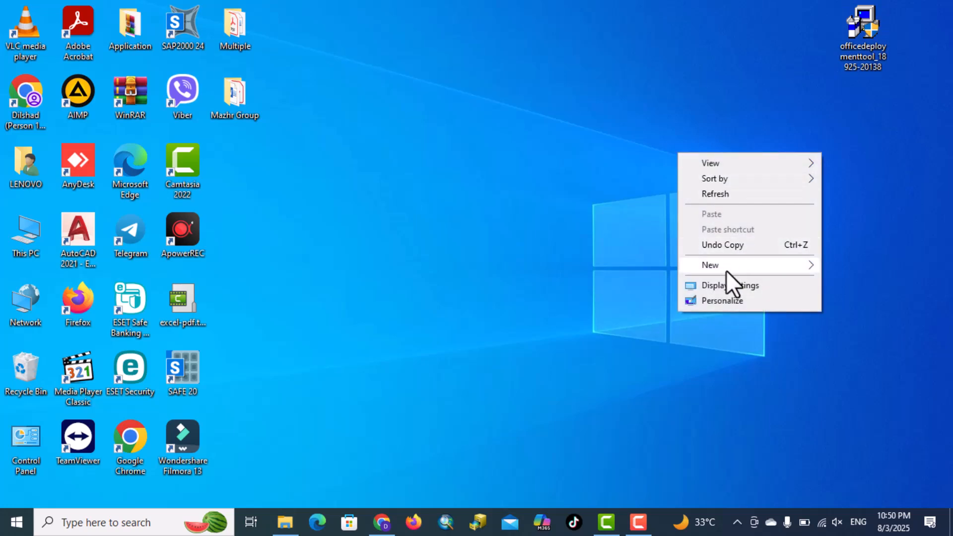
mouse_move(727, 266)
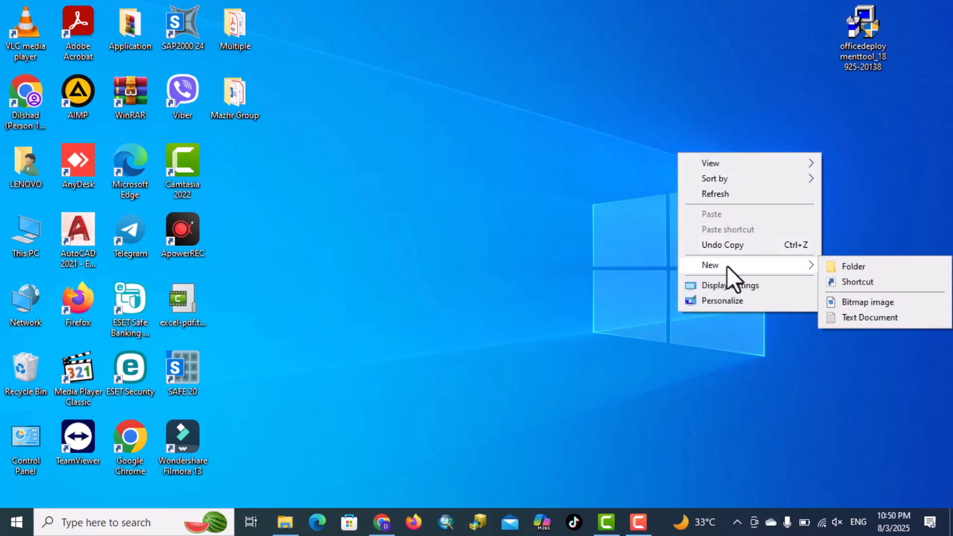
click(835, 266)
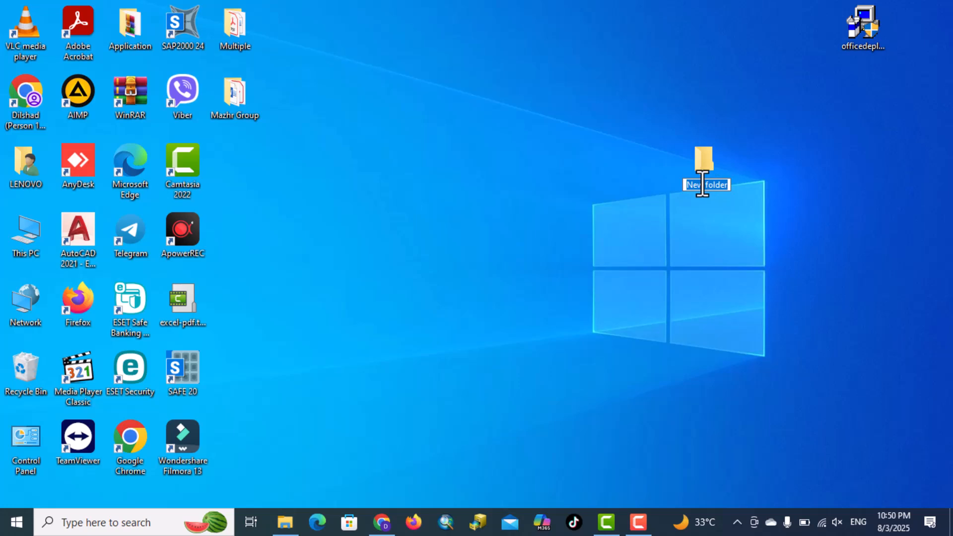
text(Office)
key(Return)
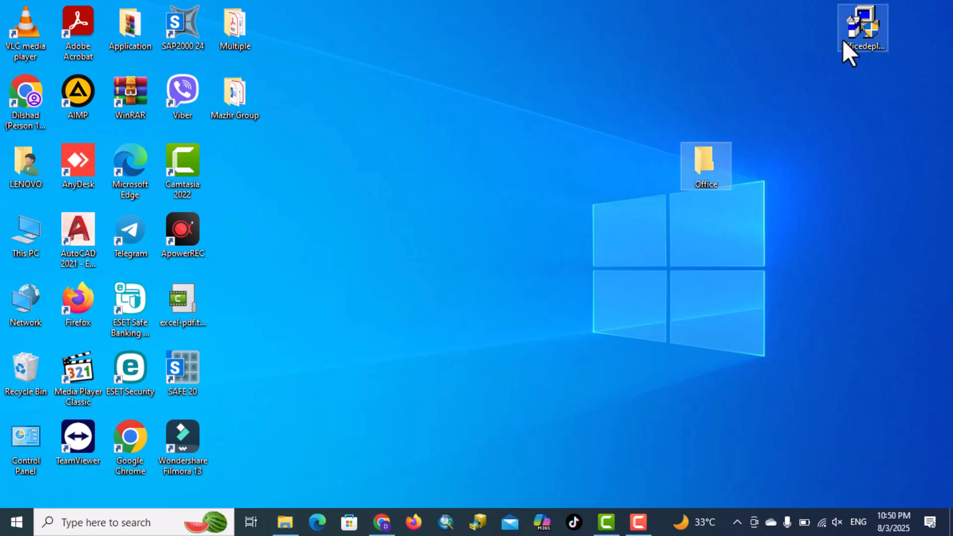
Step: Run the Office Deployment Tool file on the desktop as administrator and accept the Microsoft Software License Terms
click(857, 31)
right_click(856, 31)
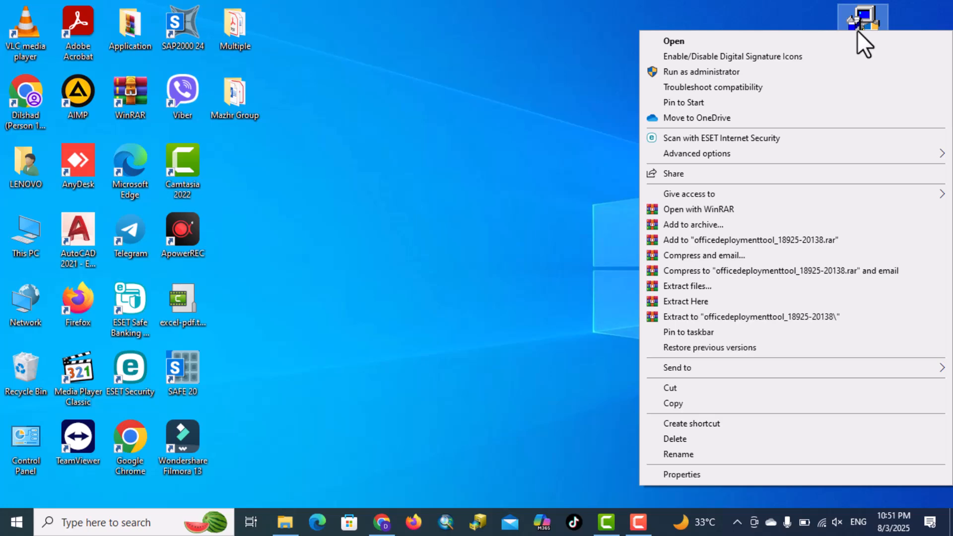
click(757, 70)
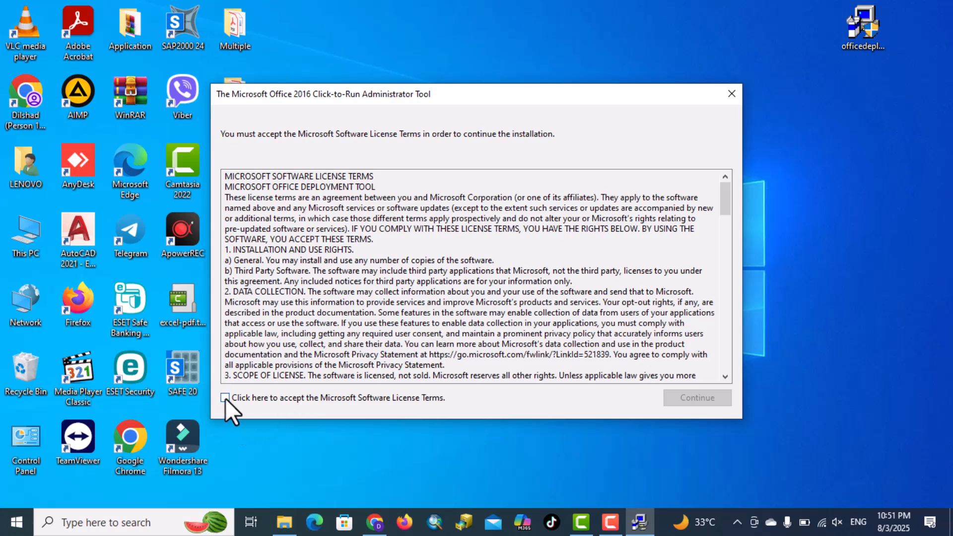
click(224, 399)
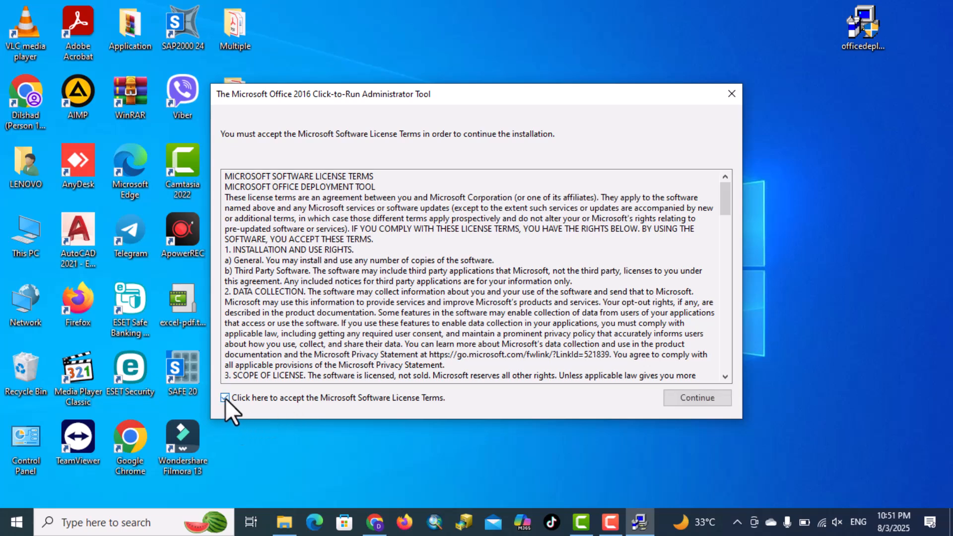
click(686, 397)
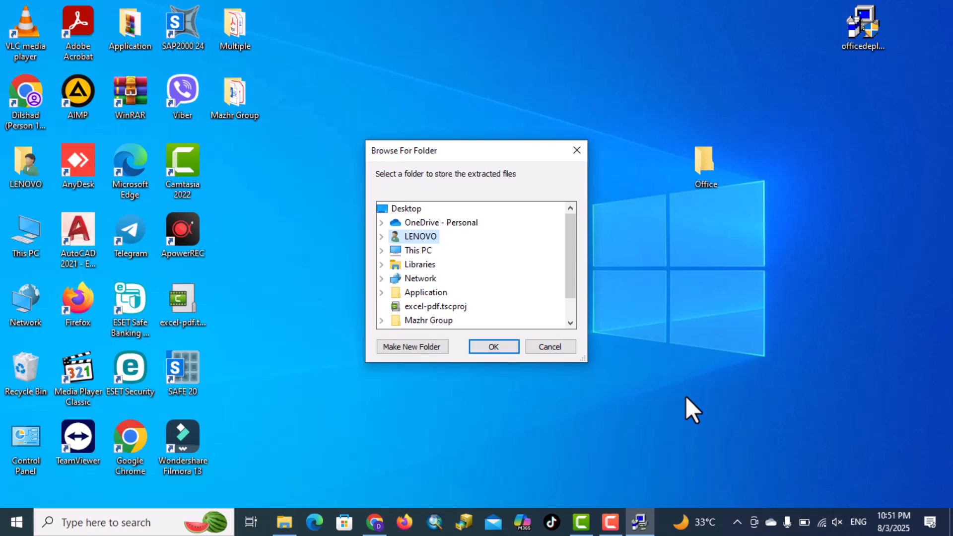
Step: Extract the deployment tool files into the Office folder on the desktop and dismiss the completion message
double_click(416, 252)
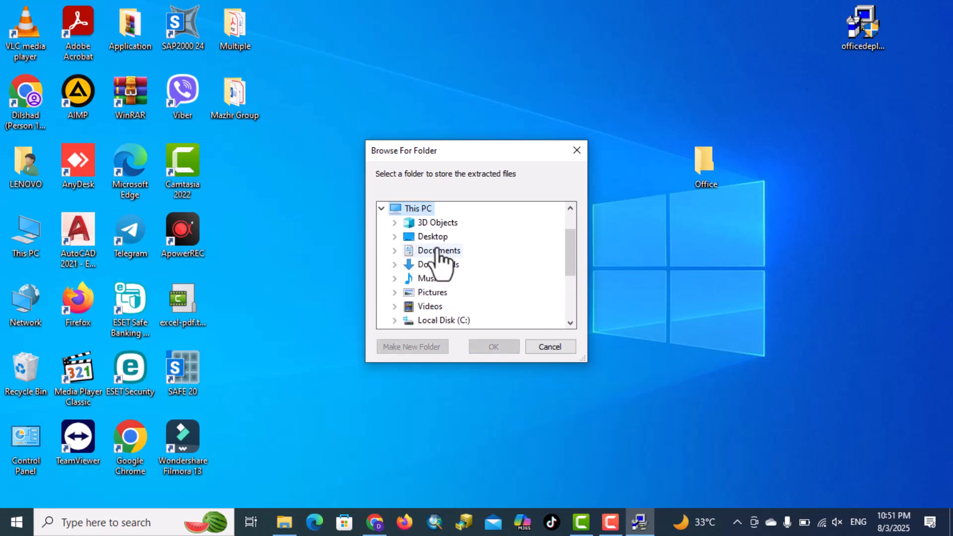
double_click(436, 237)
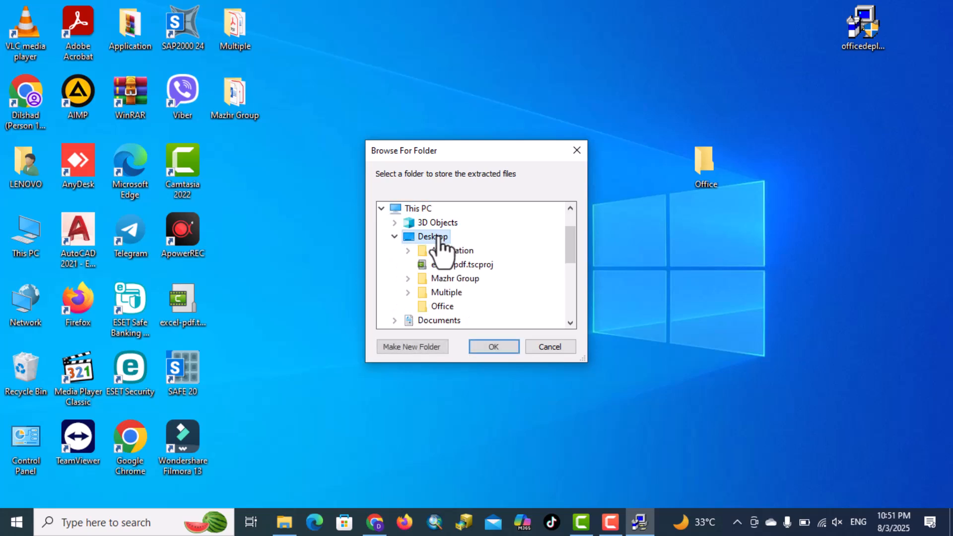
click(449, 307)
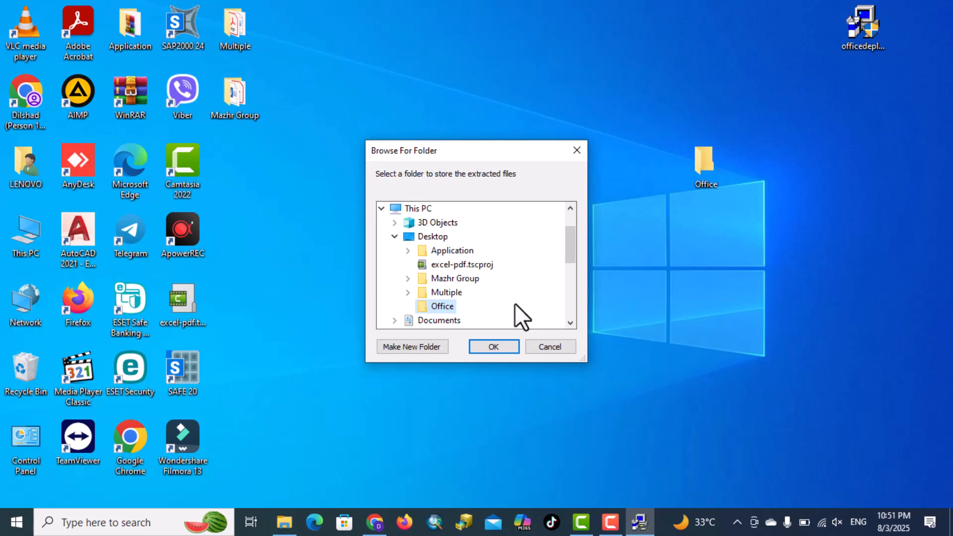
click(496, 346)
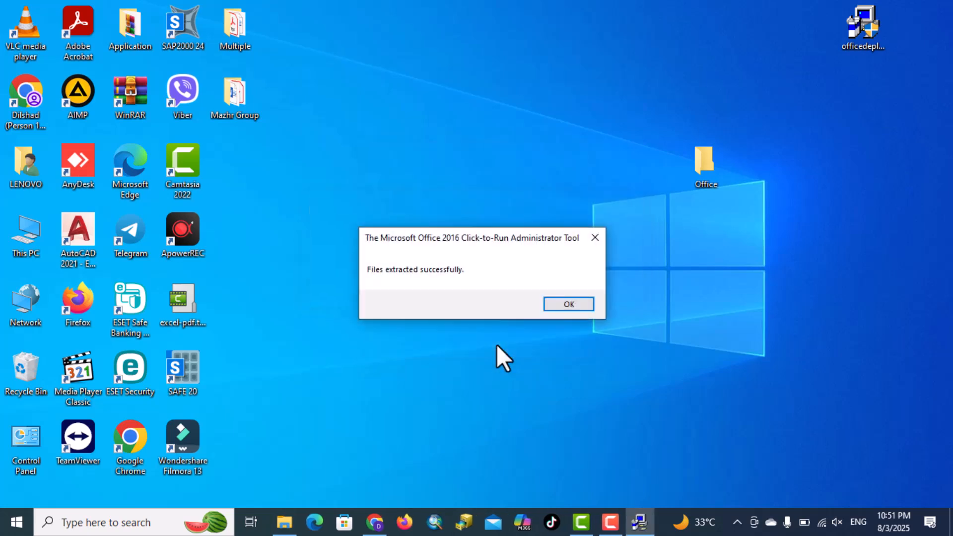
click(560, 305)
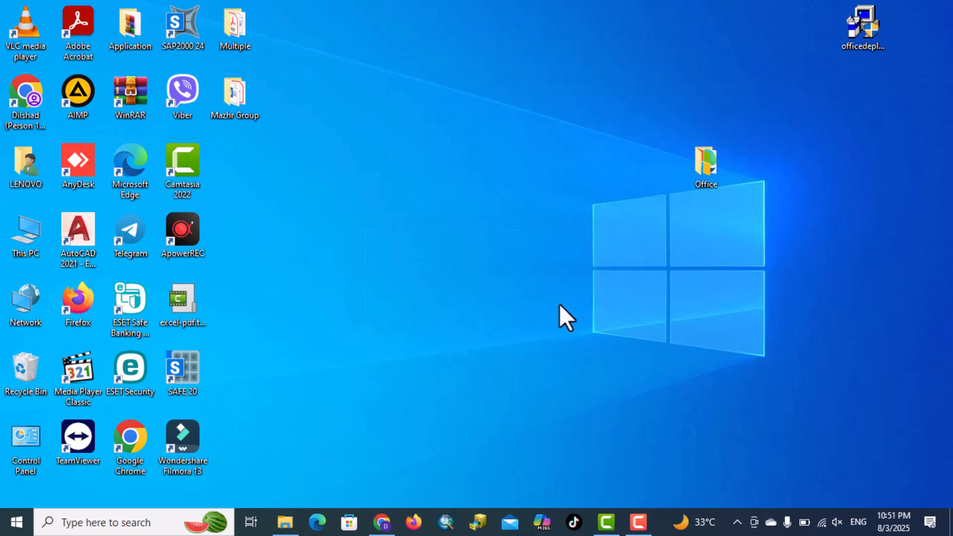
Step: Permanently delete the configuration-Office365-x64 file from the desktop's Office folder
double_click(706, 166)
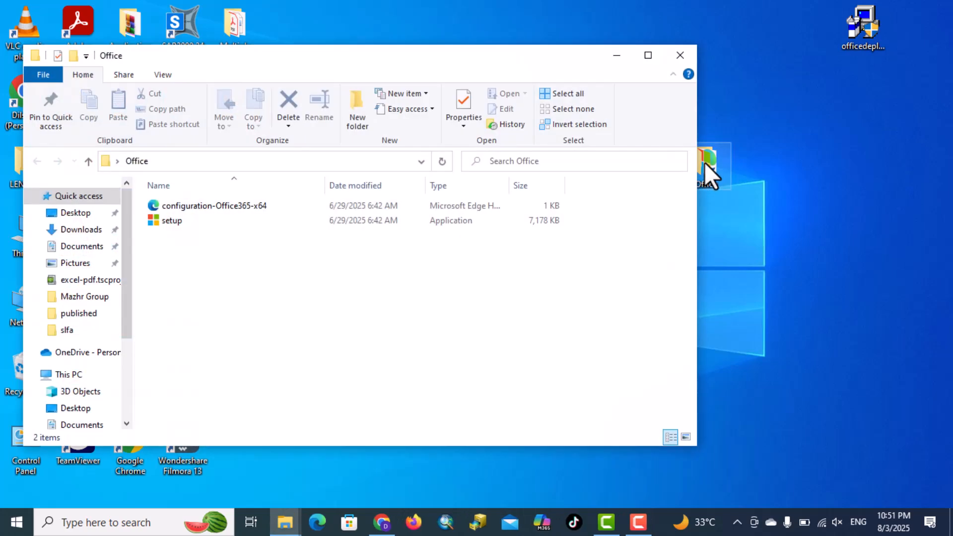
click(218, 207)
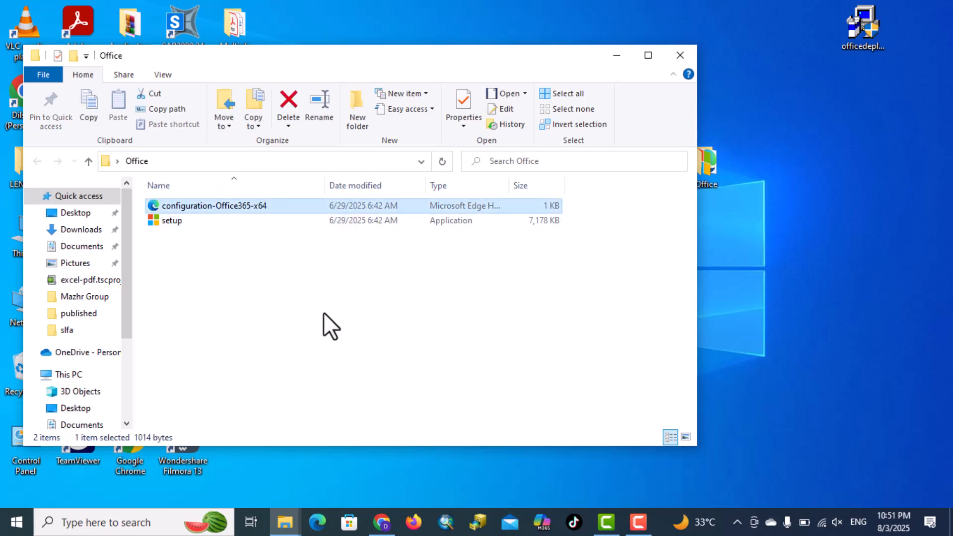
key(shift+Delete)
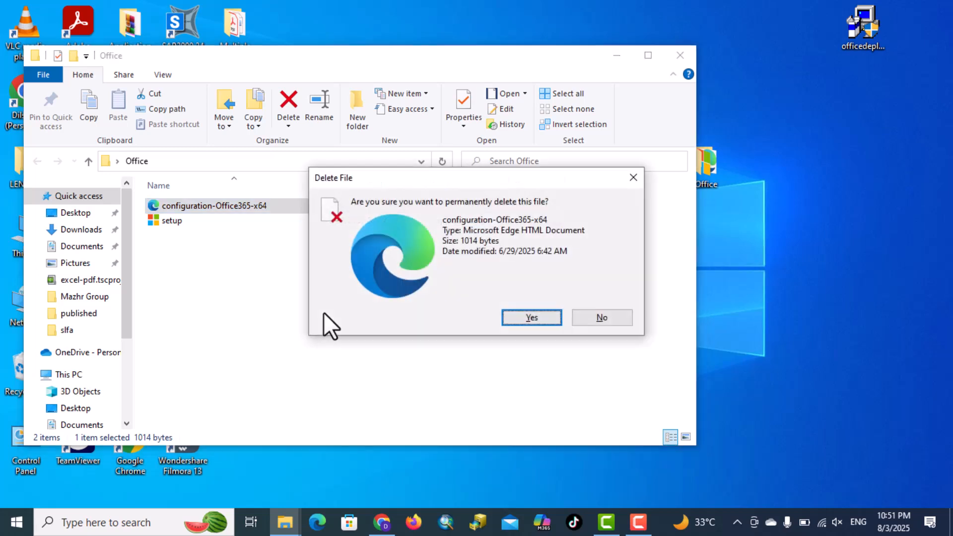
key(Return)
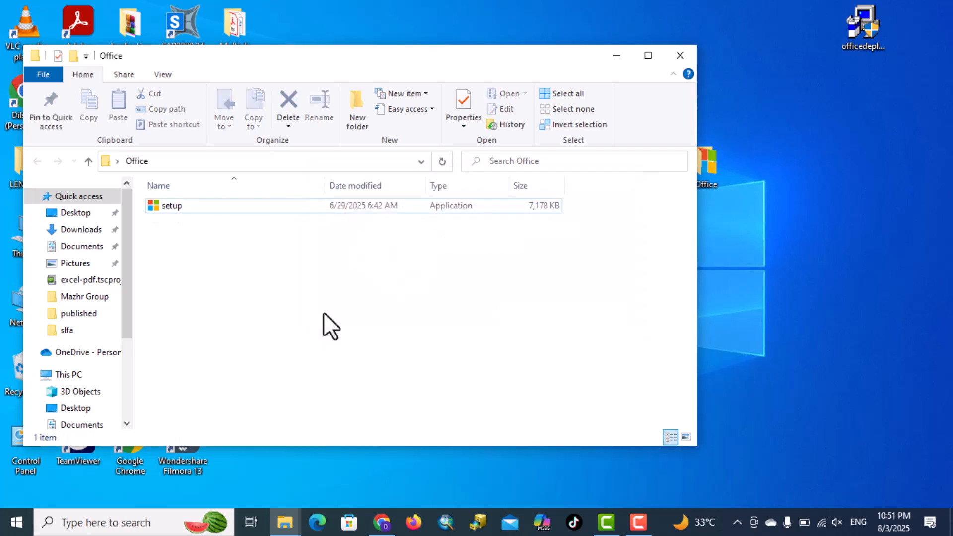
Step: Switch to Chrome, search for "deploy office ltsc 2024" in a new tab, and open the Microsoft Learn article Deploy Office LTSC 2024
click(382, 521)
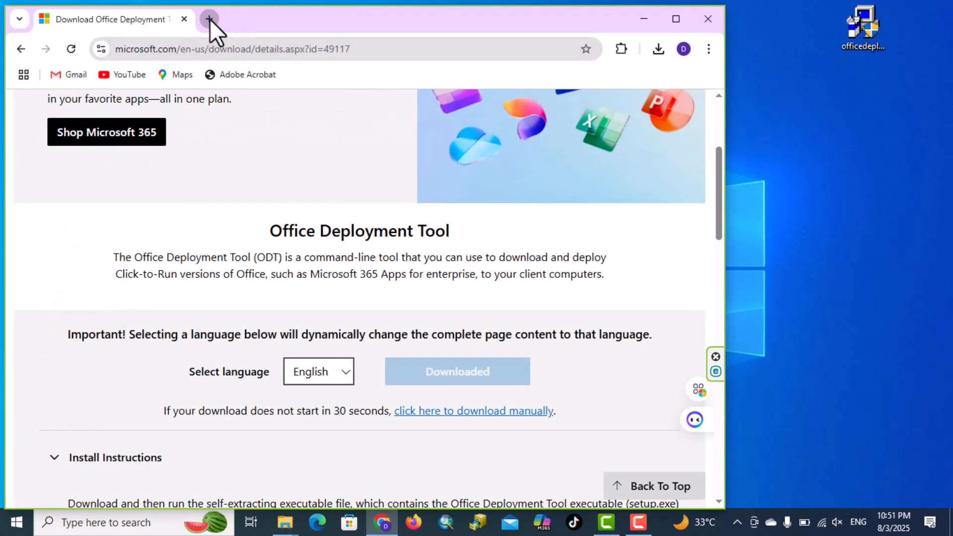
click(209, 19)
click(676, 19)
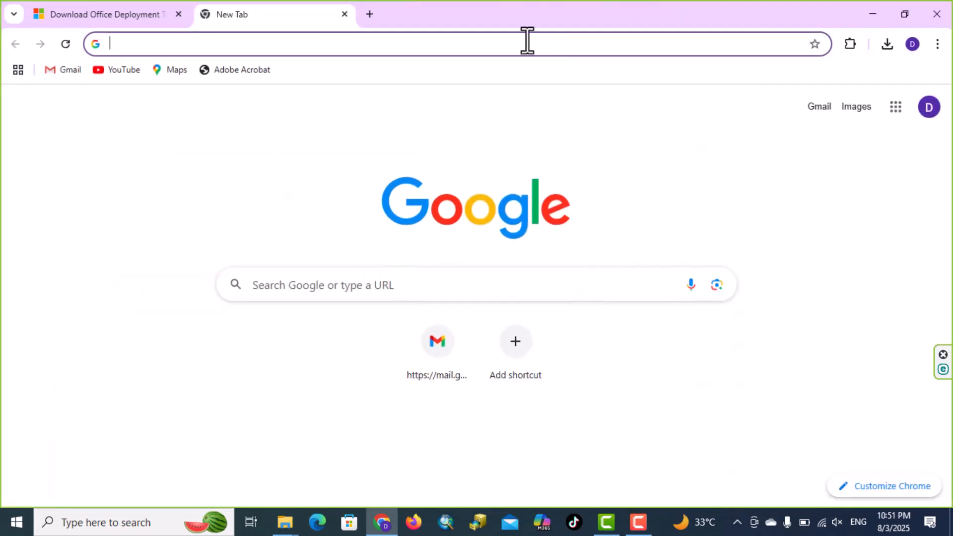
text(deepseek.com)
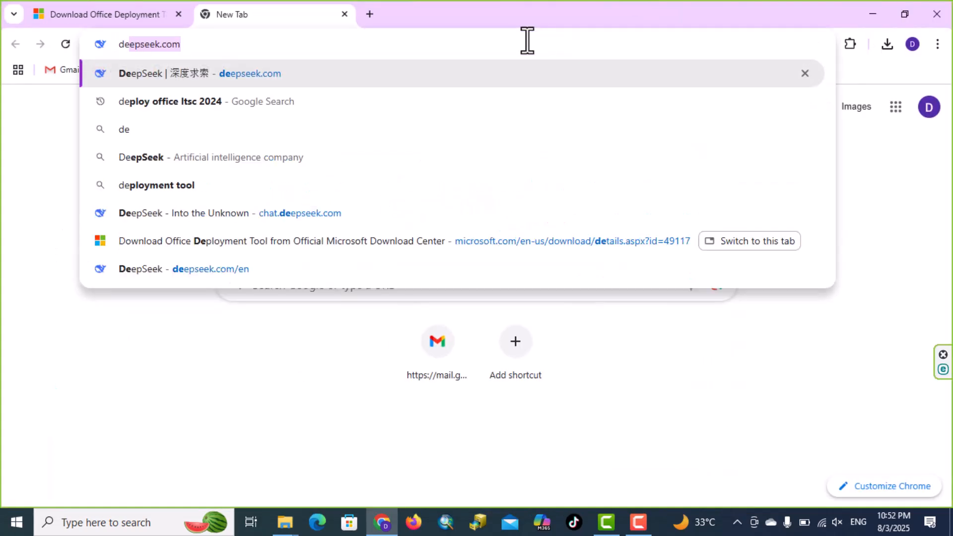
click(229, 105)
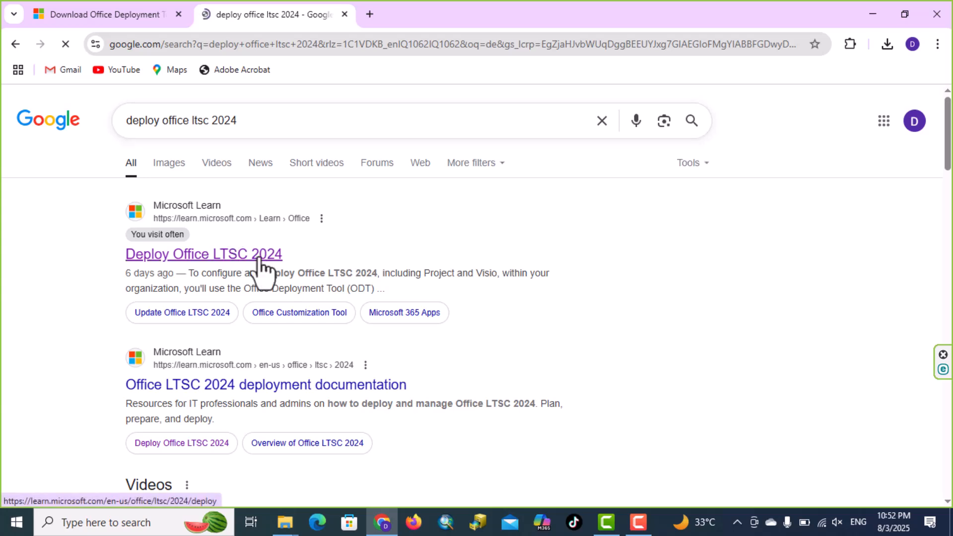
click(259, 265)
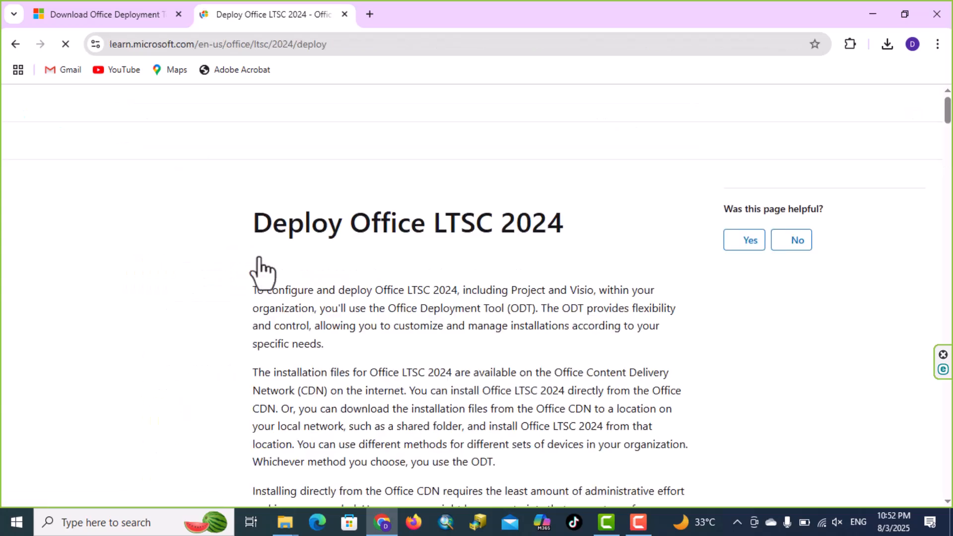
Step: Open the Office Customization Tool from the article's section on creating the configuration.xml file
scroll(468, 283, down, 5)
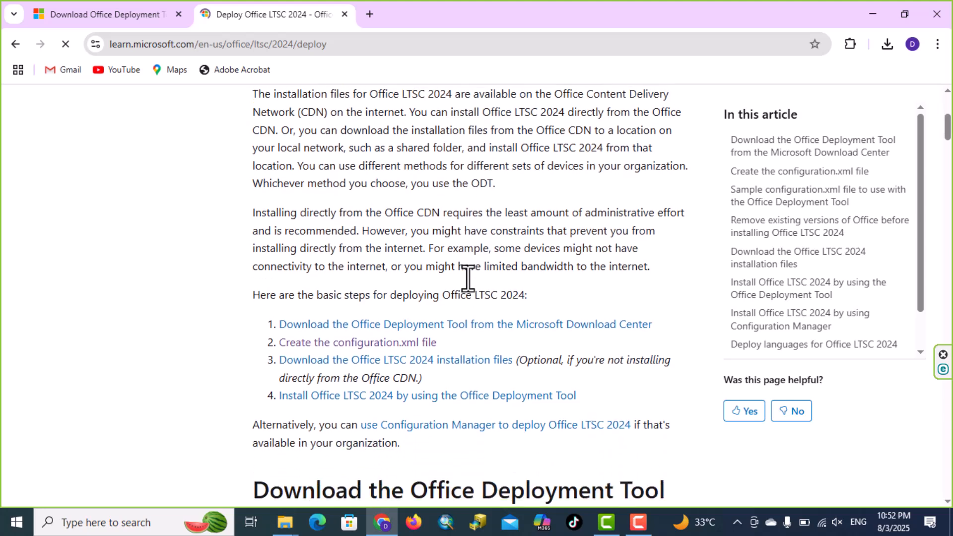
click(300, 347)
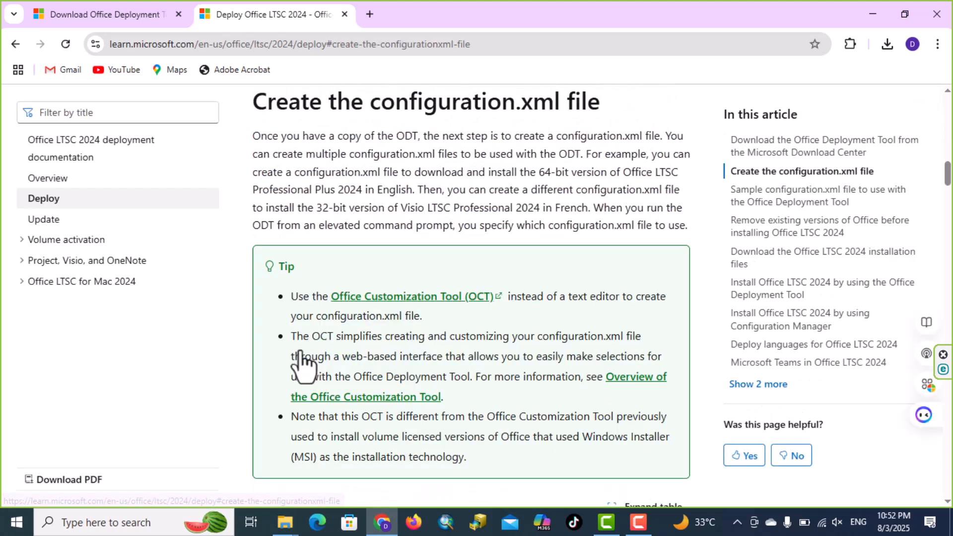
click(423, 297)
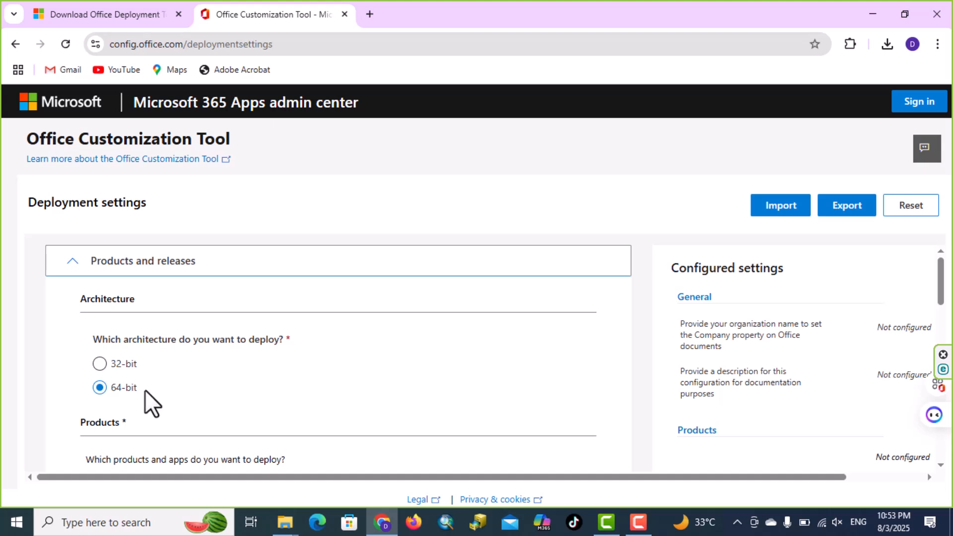
Step: Select Office LTSC Professional Plus 2024 - Volume License as the Office suite to deploy
scroll(194, 364, down, 2)
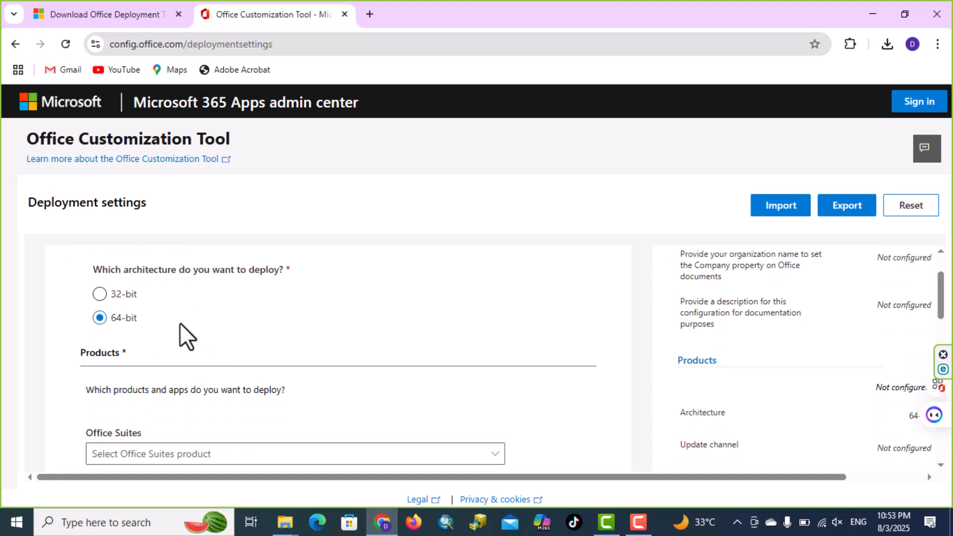
scroll(180, 324, down, 1)
click(214, 392)
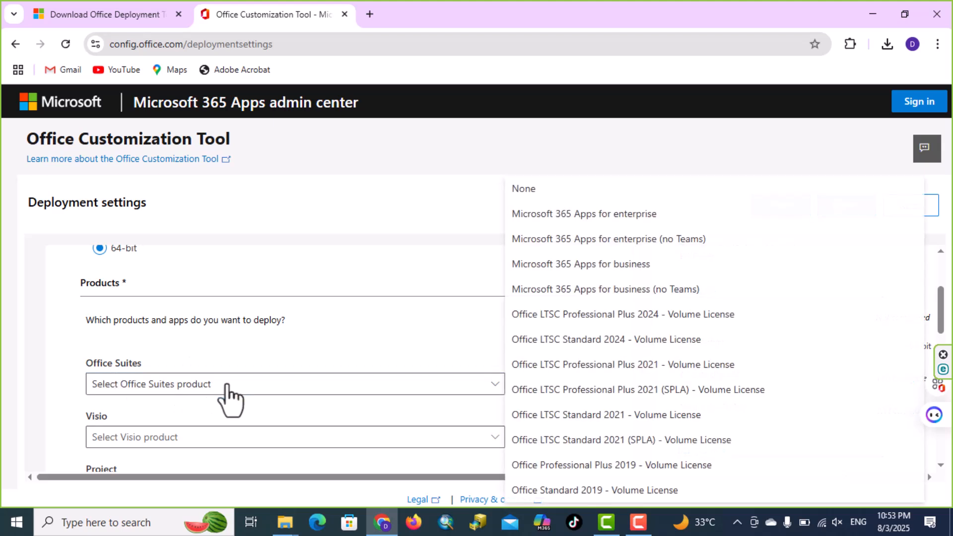
click(571, 318)
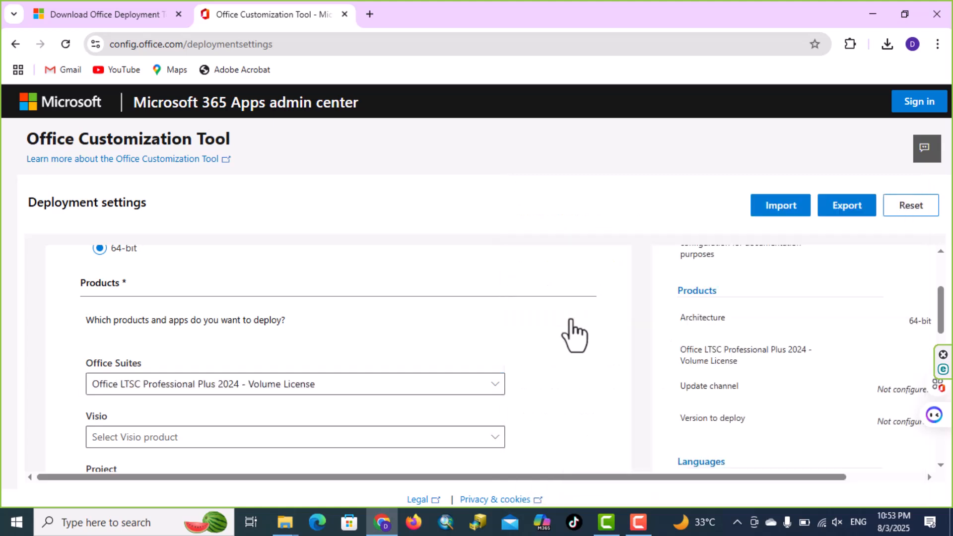
Step: Exclude OneDrive Desktop and Publisher from the apps to deploy, and continue to the language settings
scroll(405, 332, down, 3)
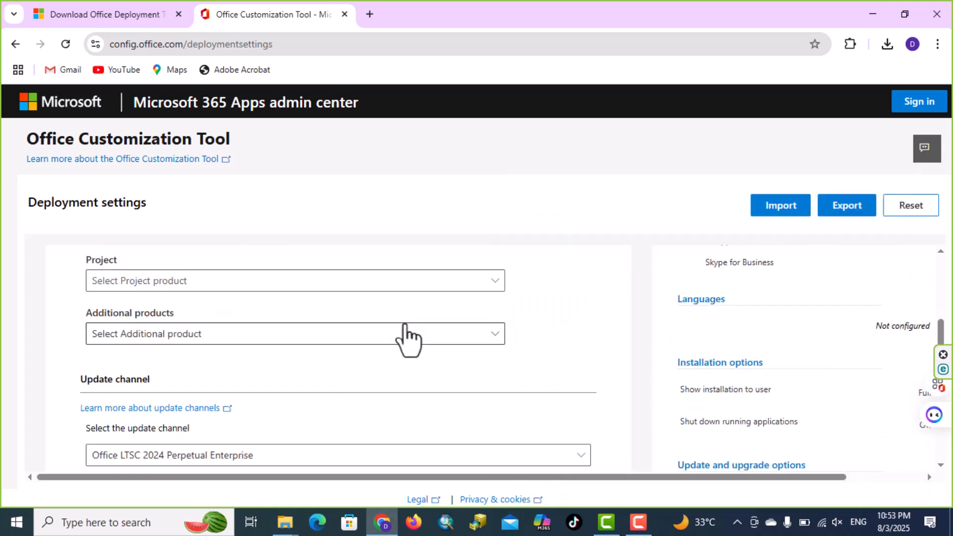
scroll(407, 338, down, 3)
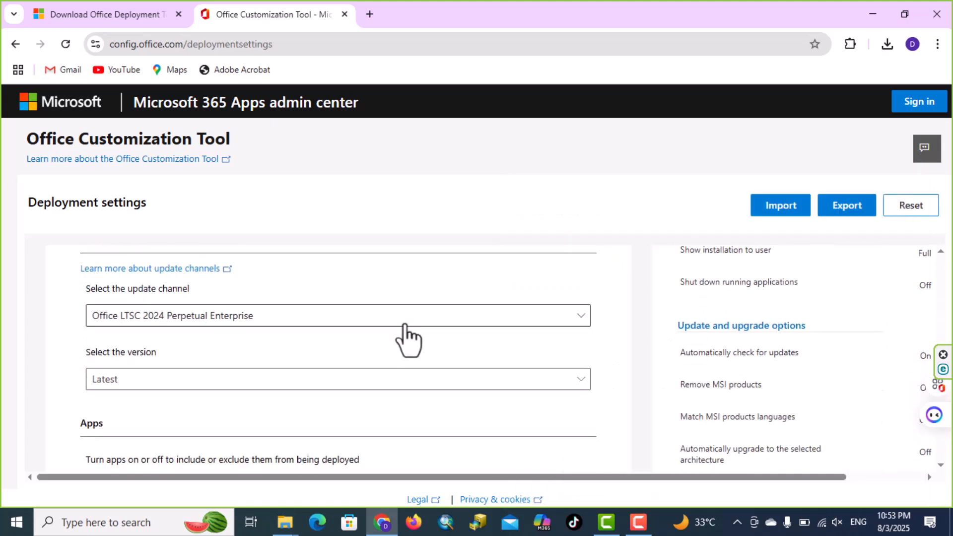
scroll(405, 337, down, 3)
scroll(234, 329, down, 2)
scroll(229, 328, up, 2)
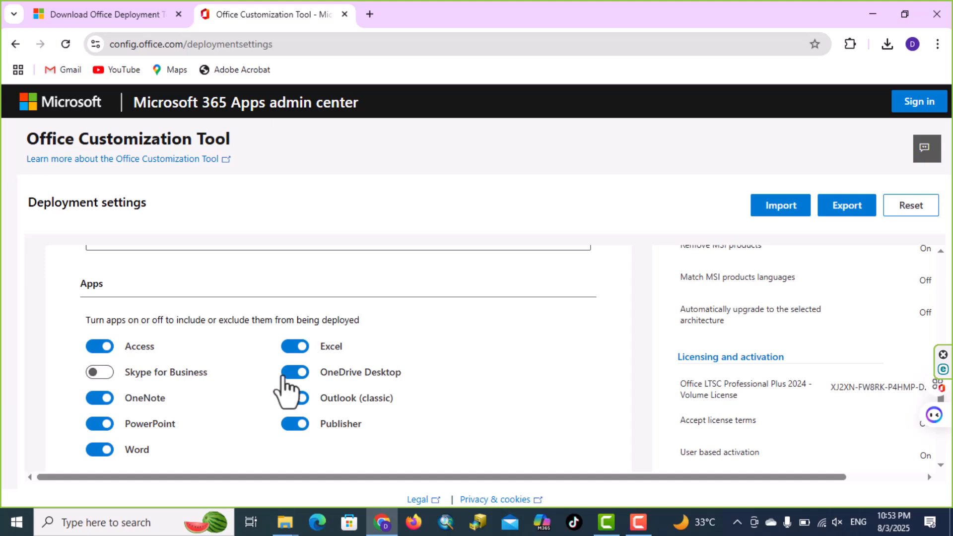
click(296, 376)
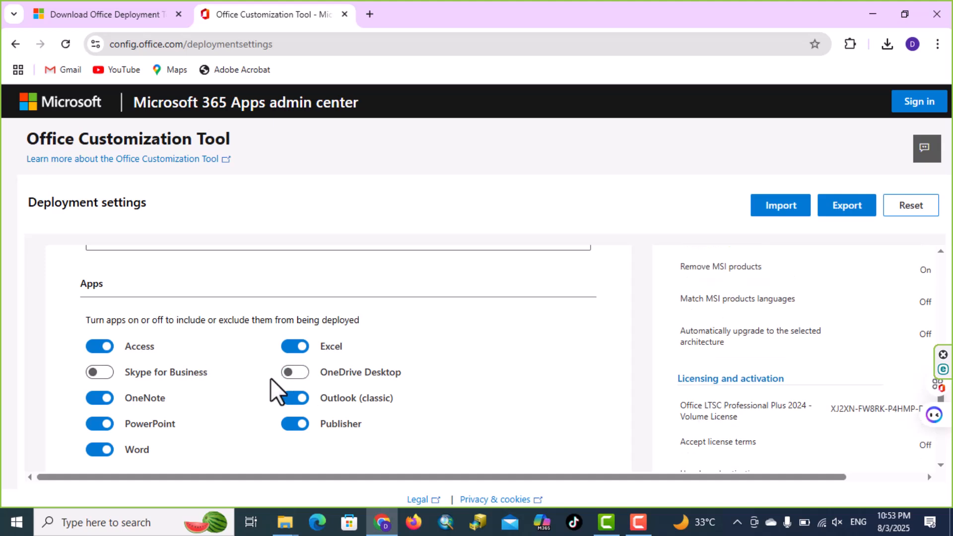
click(296, 425)
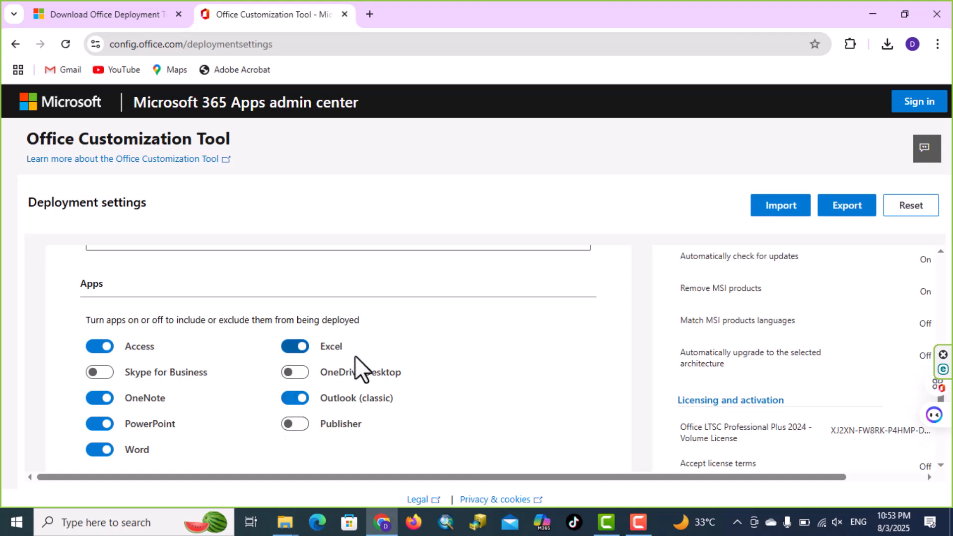
scroll(315, 358, down, 3)
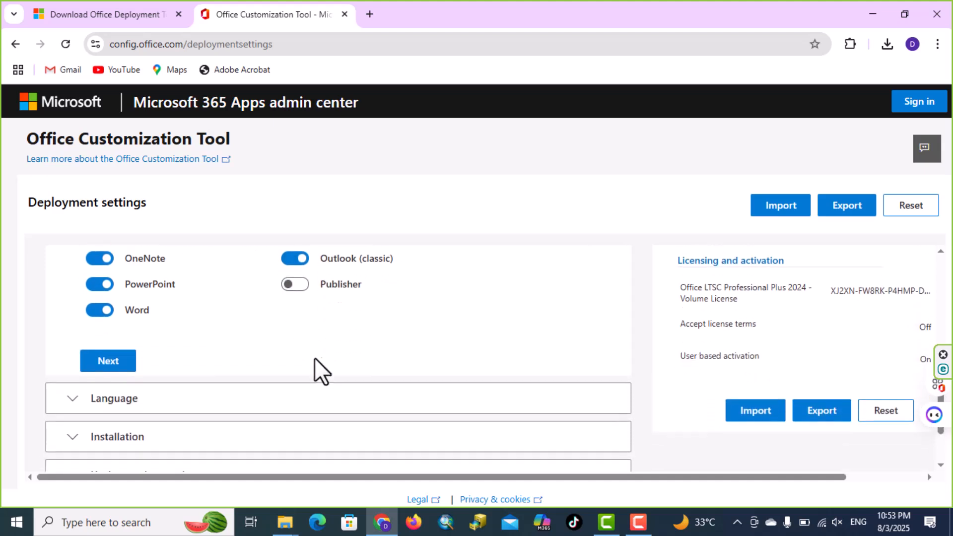
click(128, 366)
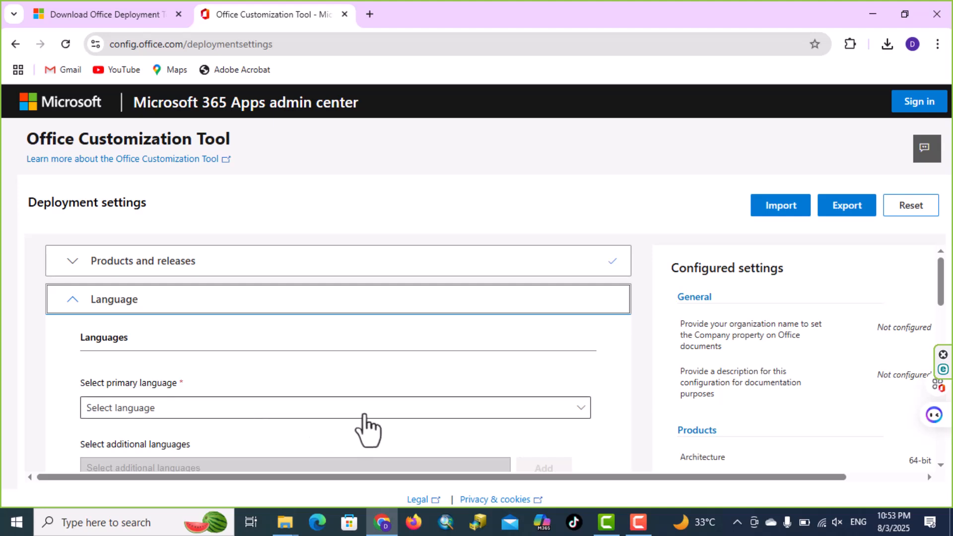
Step: Set the primary language to English (United States) and continue to the installation options
click(375, 409)
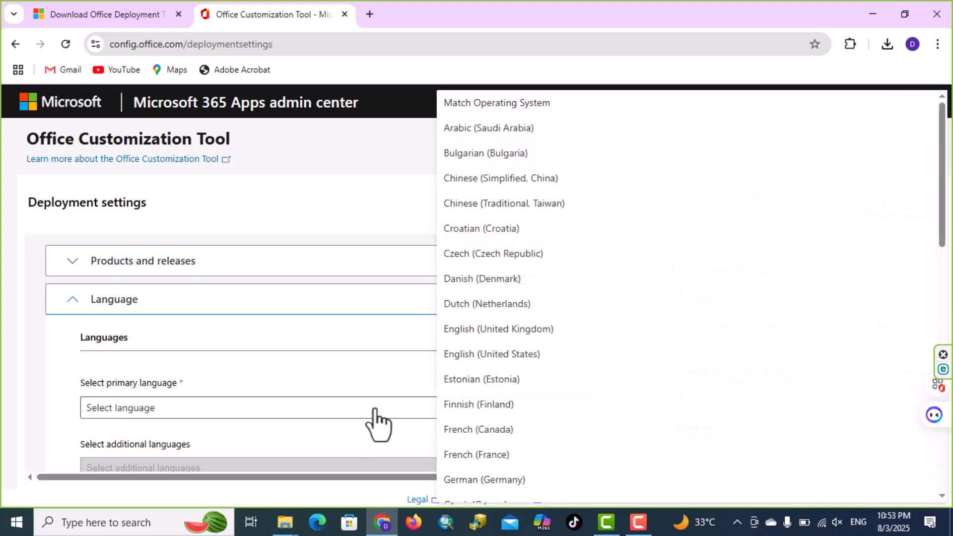
click(488, 361)
scroll(409, 370, down, 4)
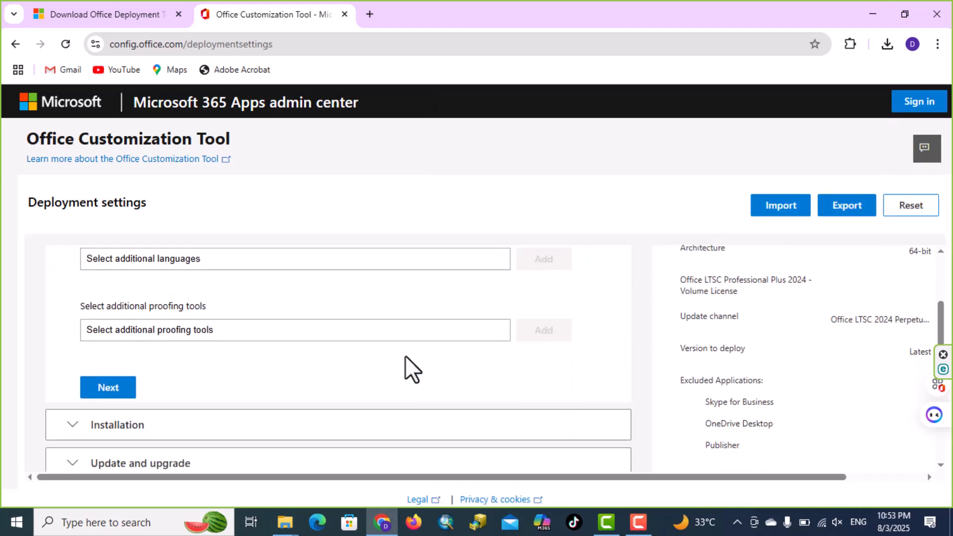
click(123, 385)
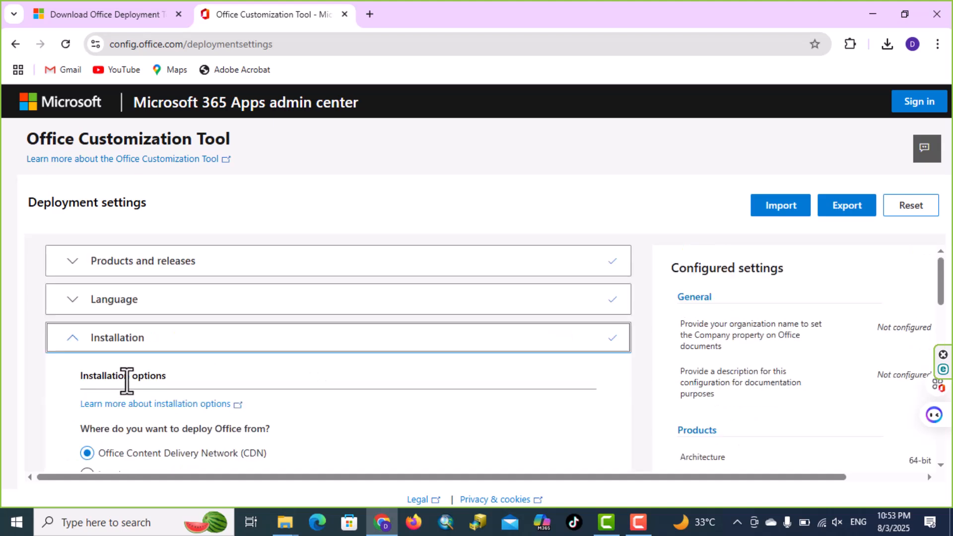
Step: Accept the default installation options, turn off uninstalling MSI versions of Office in the upgrade options, and continue to licensing
scroll(283, 394, down, 5)
scroll(298, 355, down, 3)
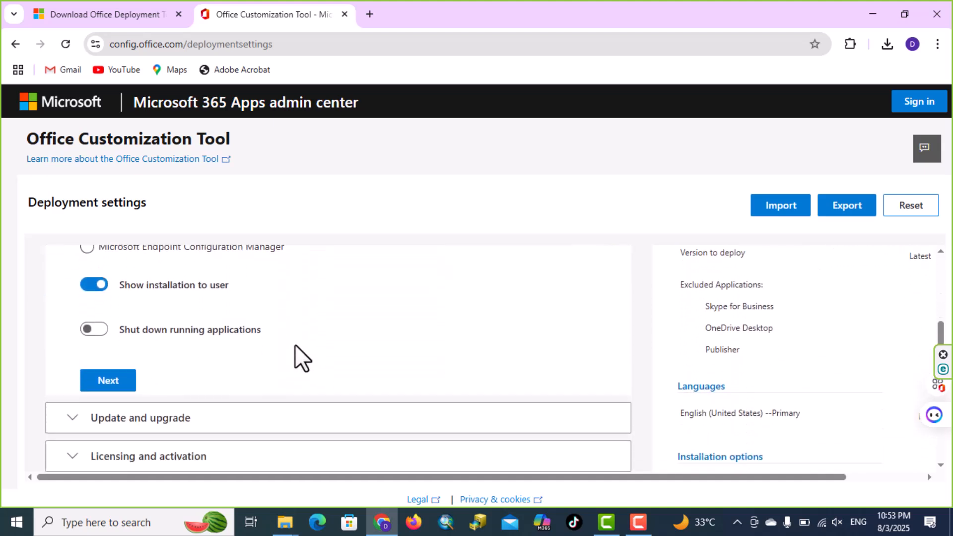
click(114, 269)
scroll(365, 380, down, 5)
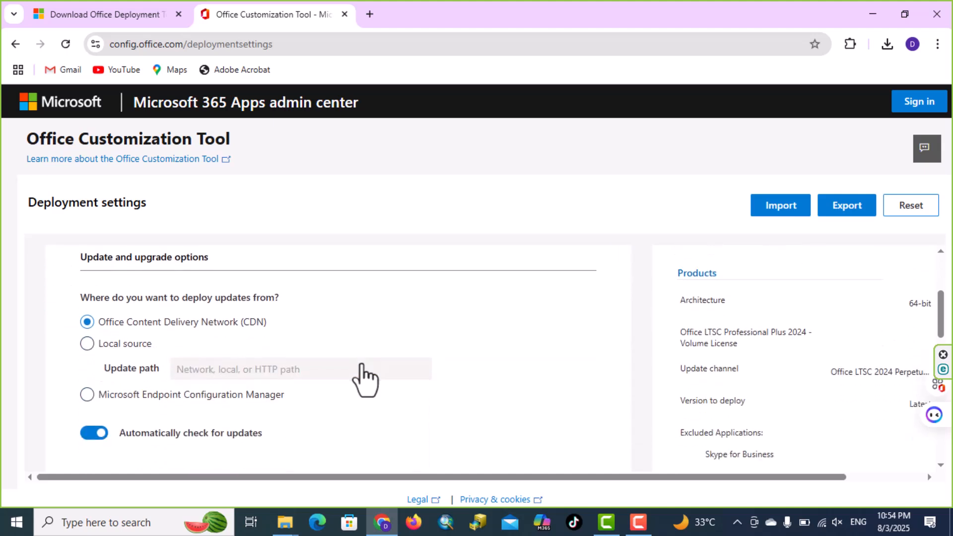
click(97, 383)
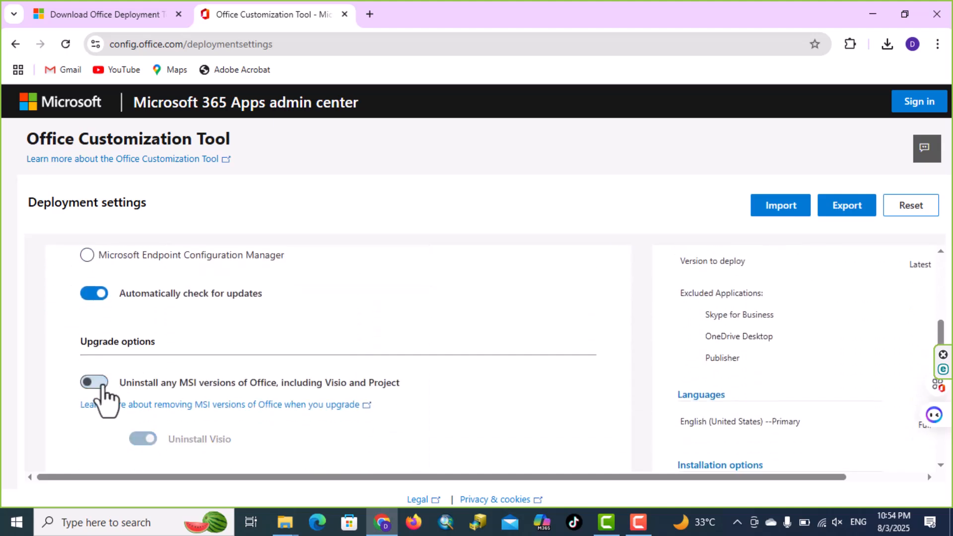
scroll(337, 370, down, 5)
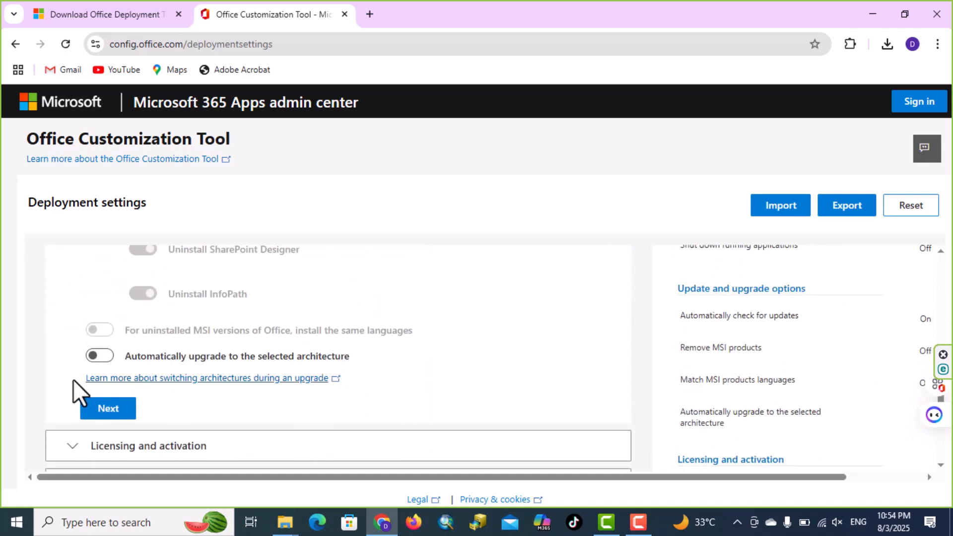
click(97, 407)
Step: Accept the default licensing, general and application preference settings and finish the deployment configuration
scroll(294, 365, down, 6)
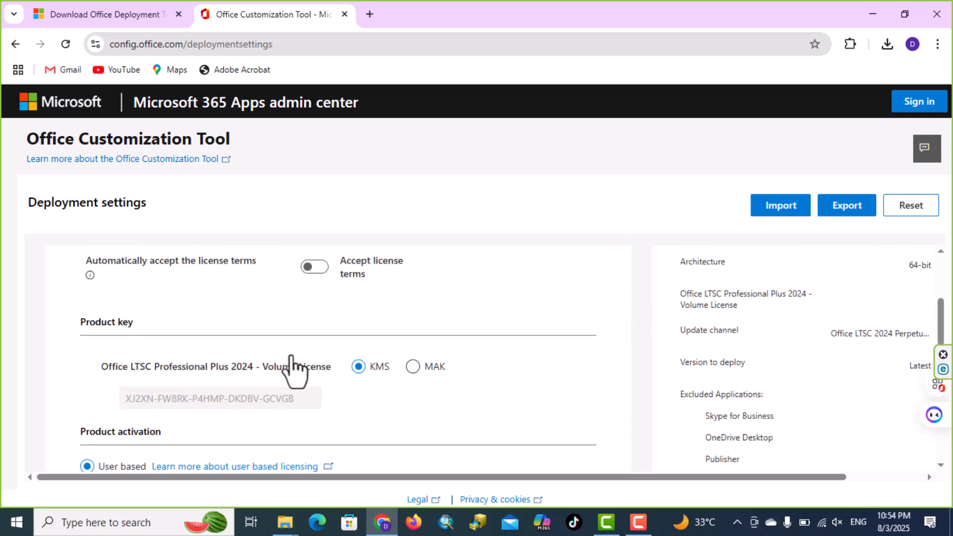
scroll(291, 353, down, 3)
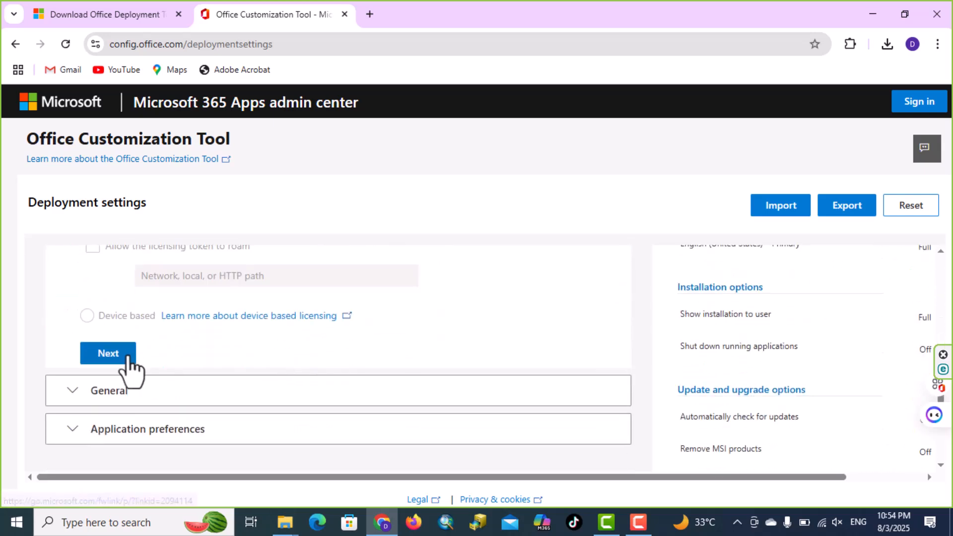
click(124, 355)
scroll(423, 332, down, 4)
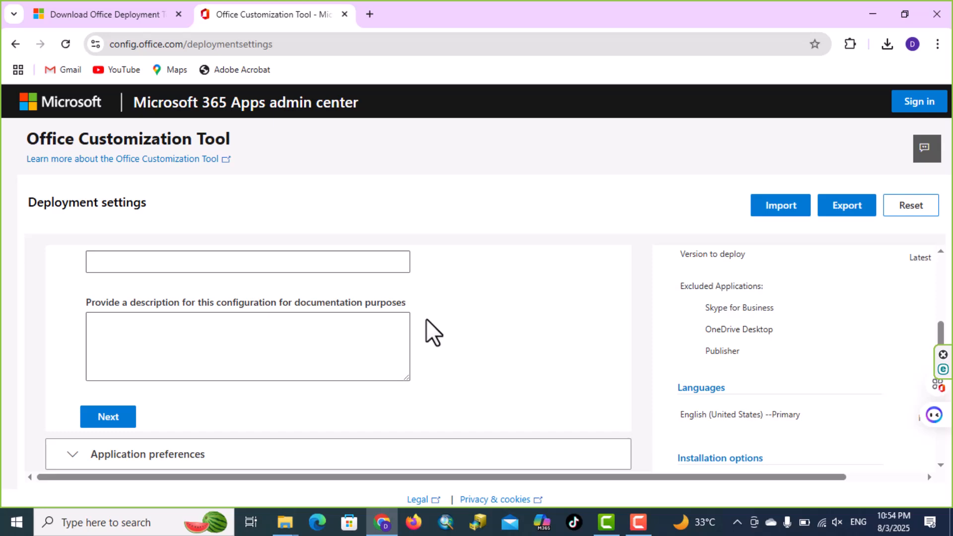
click(125, 419)
scroll(564, 351, down, 10)
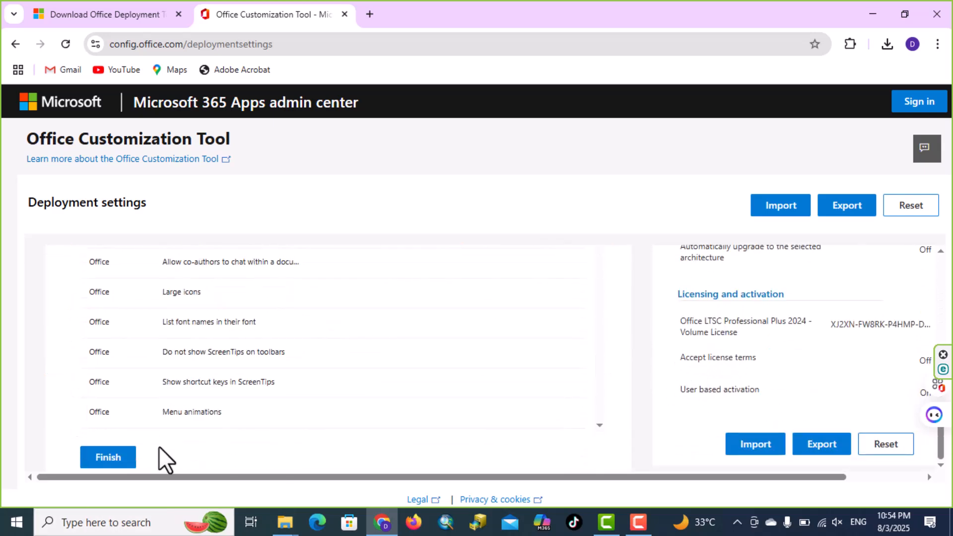
click(119, 455)
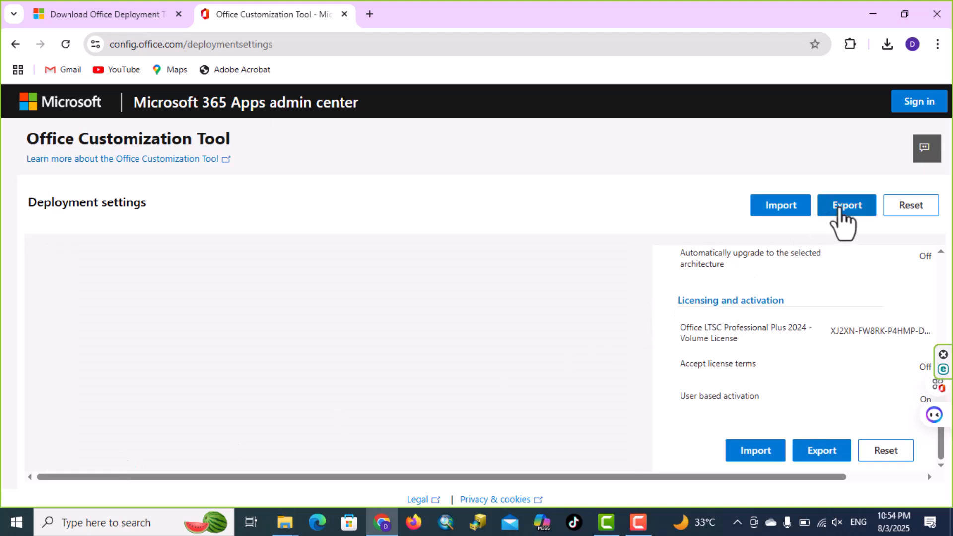
Step: Export the configuration with Office Open XML formats as the default file format, accepting the license agreement and keeping the file name Configuration
click(856, 217)
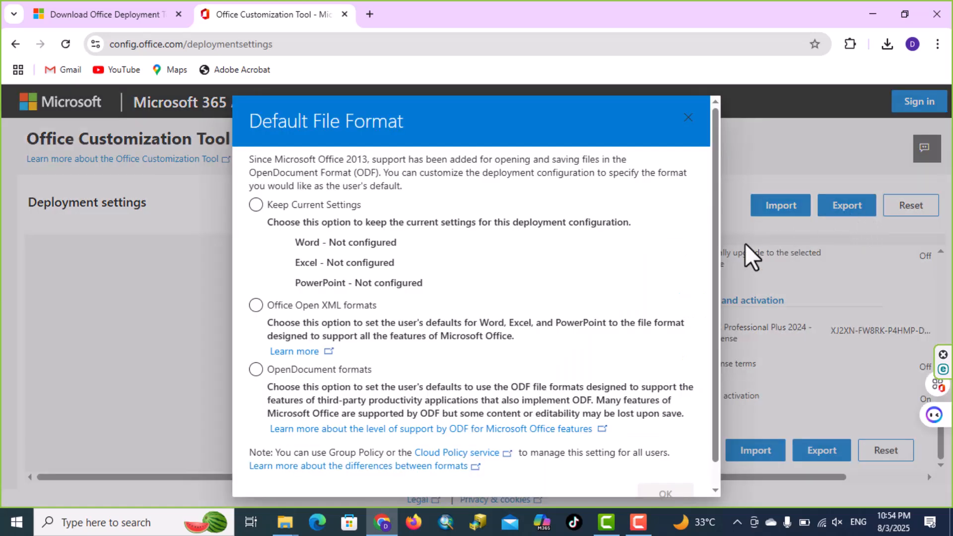
click(253, 313)
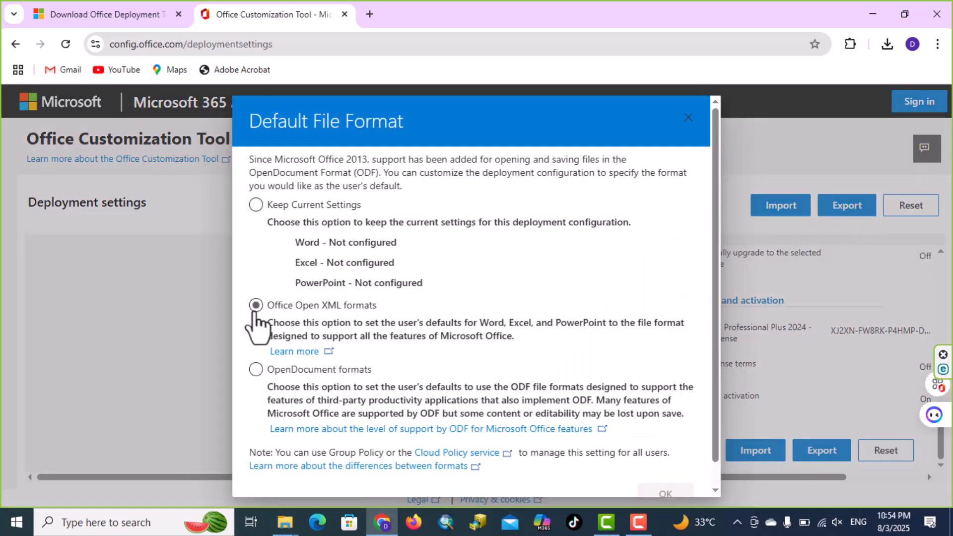
click(254, 311)
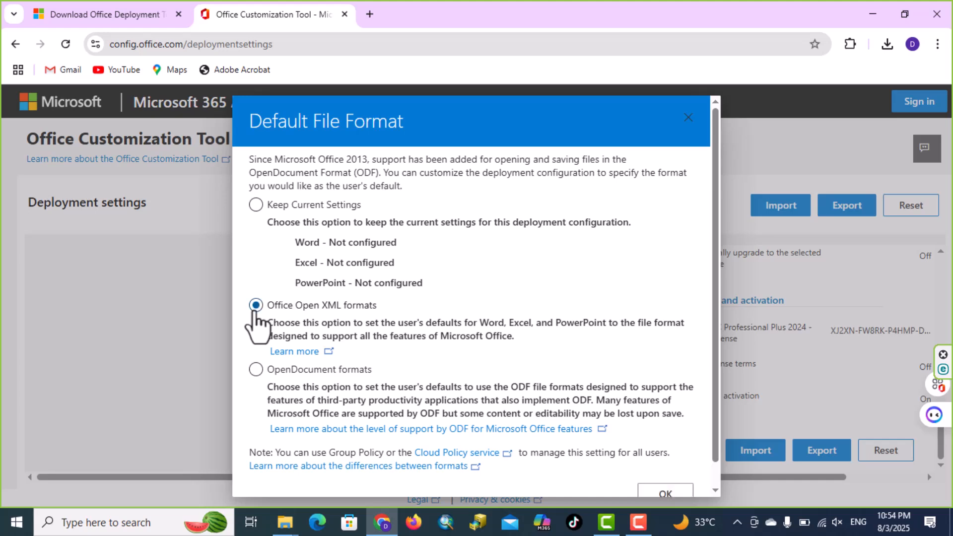
click(666, 493)
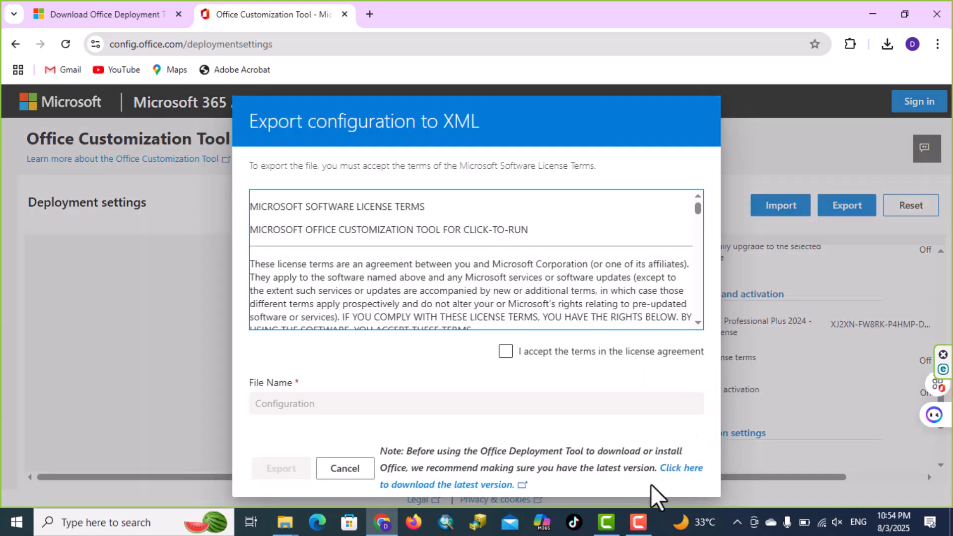
click(506, 352)
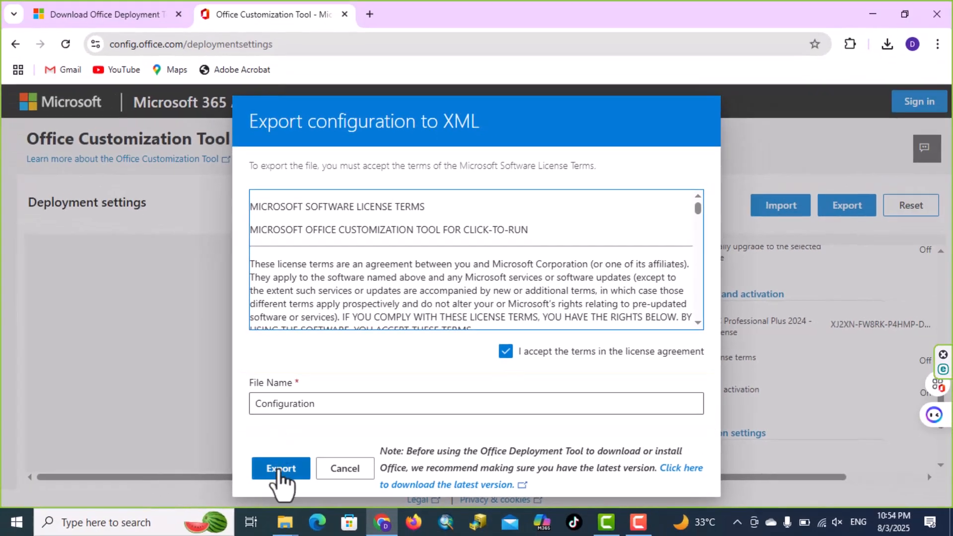
click(230, 491)
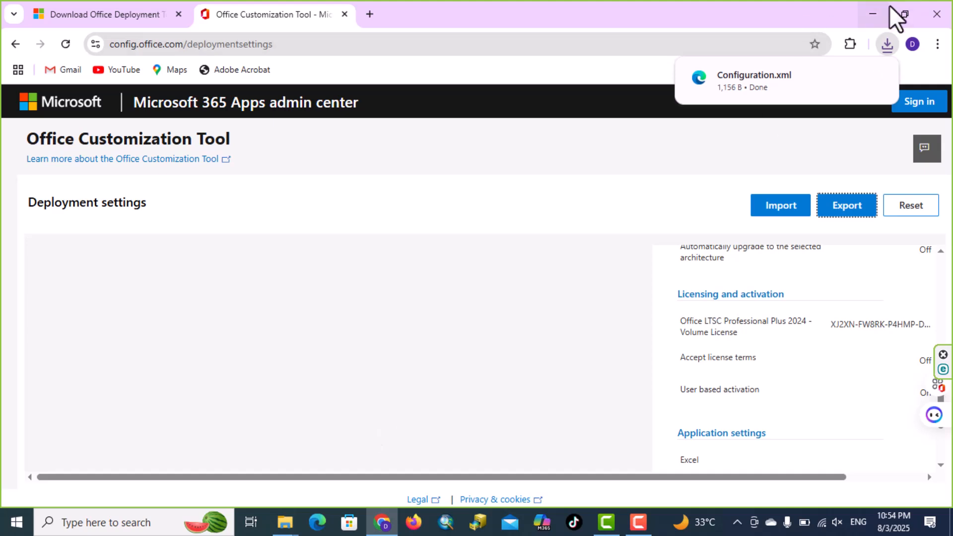
Step: Place the downloaded Configuration.xml on the desktop and move it into the Office folder there
click(905, 14)
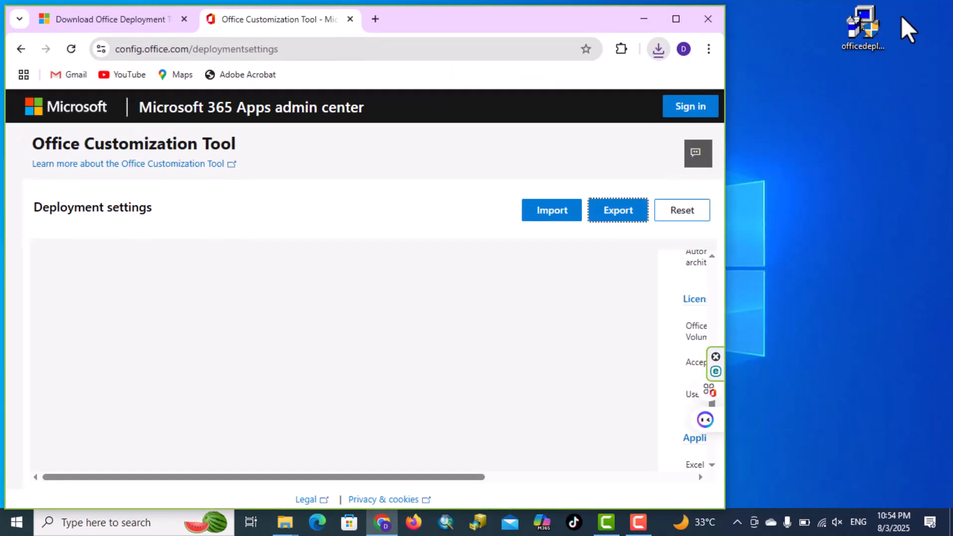
click(659, 51)
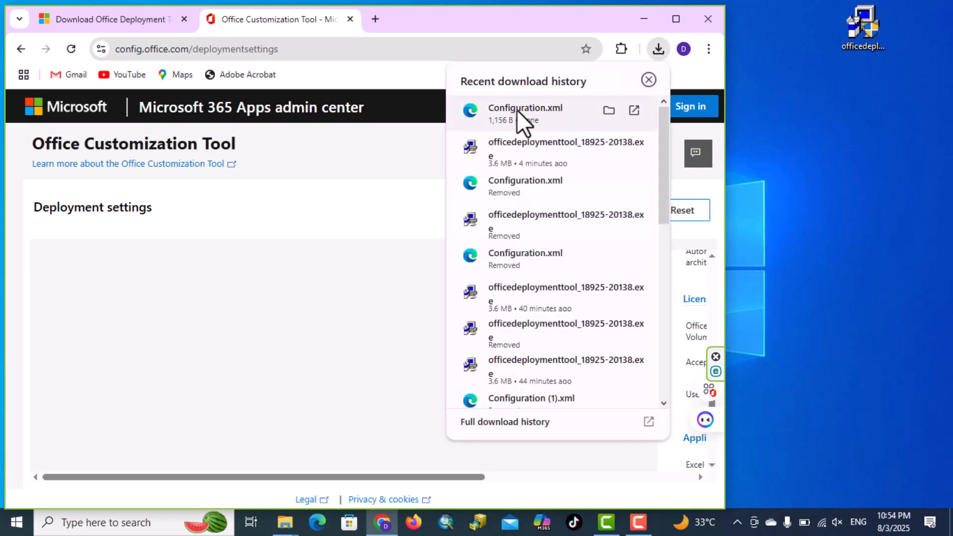
drag(516, 119, 825, 183)
click(644, 19)
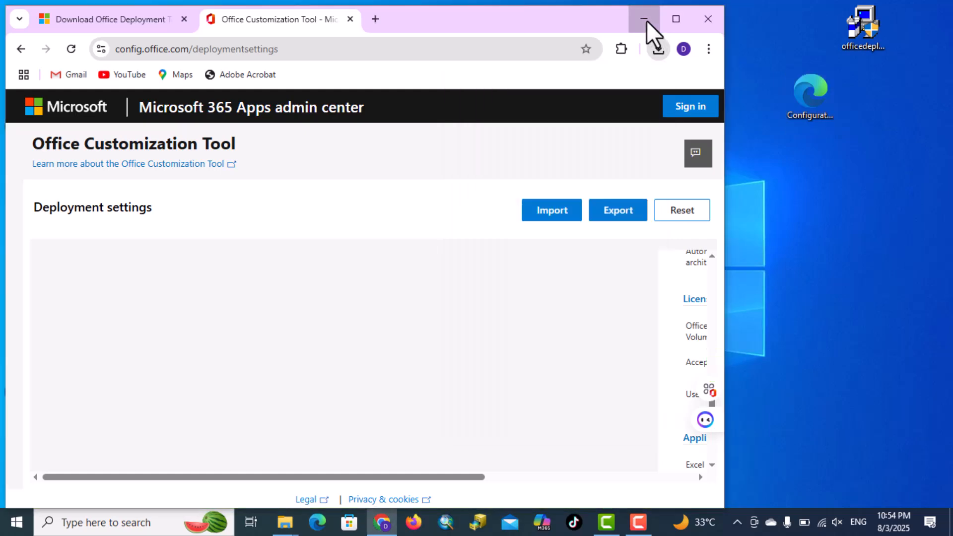
click(617, 55)
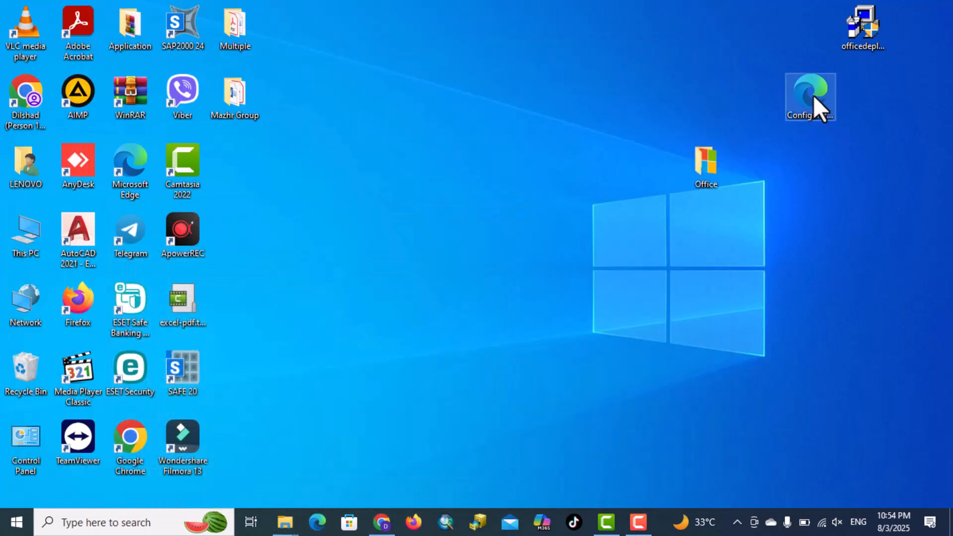
drag(813, 95, 842, 138)
drag(760, 201, 706, 180)
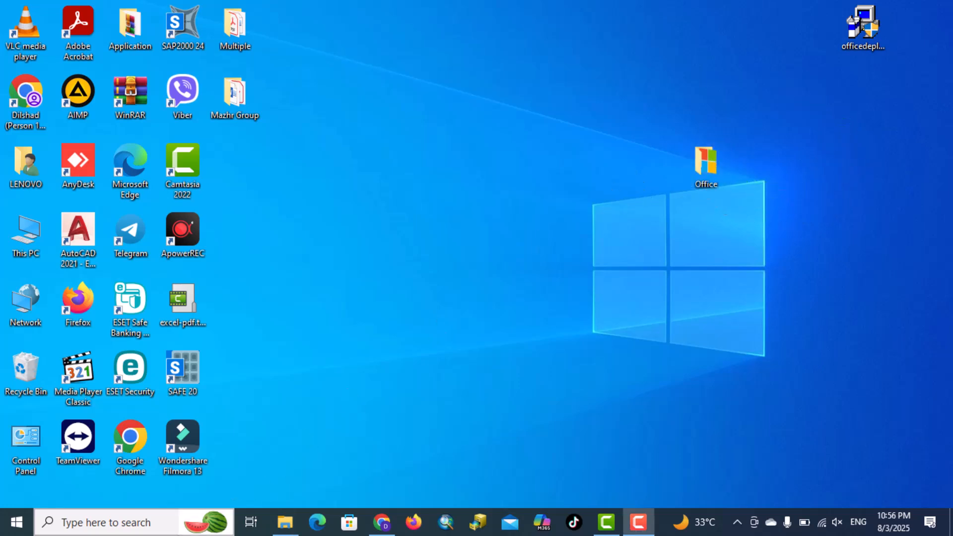
Step: Search Windows for "cm" and run Command Prompt as administrator
click(169, 523)
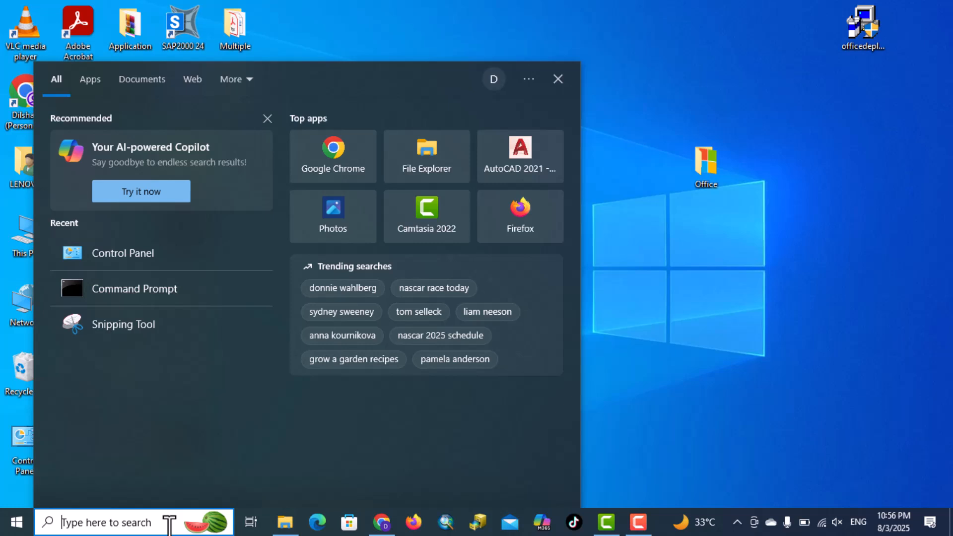
text(cm)
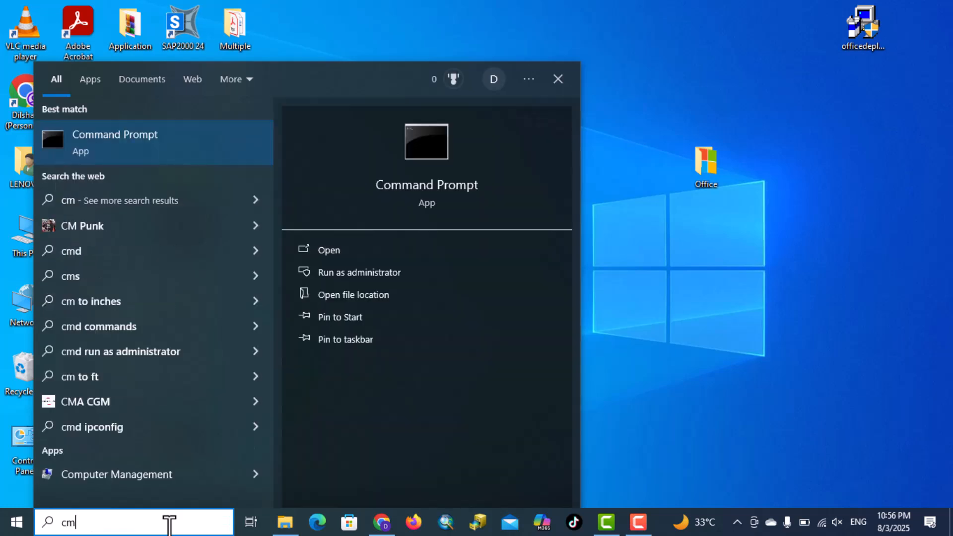
click(383, 282)
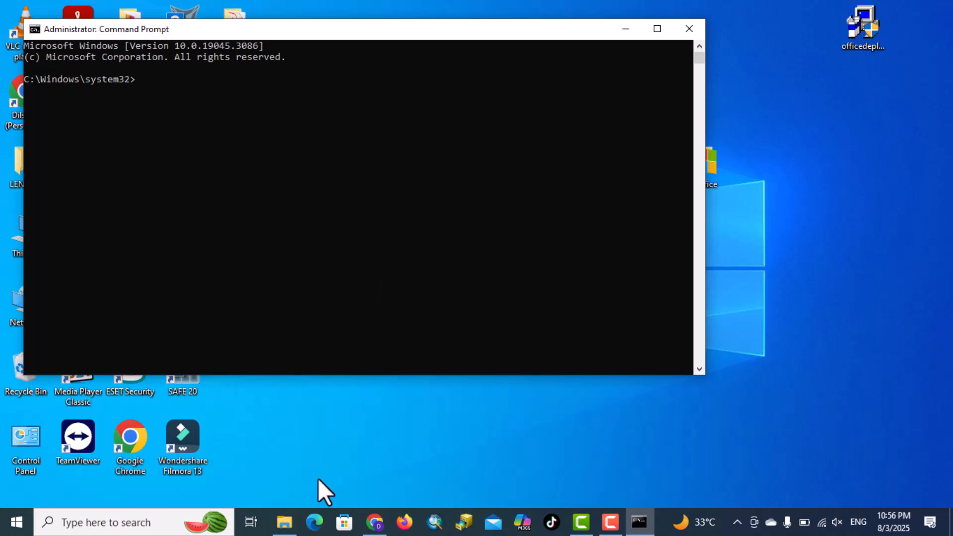
Step: Switch to File Explorer and copy the full path of the desktop's Office folder
click(284, 521)
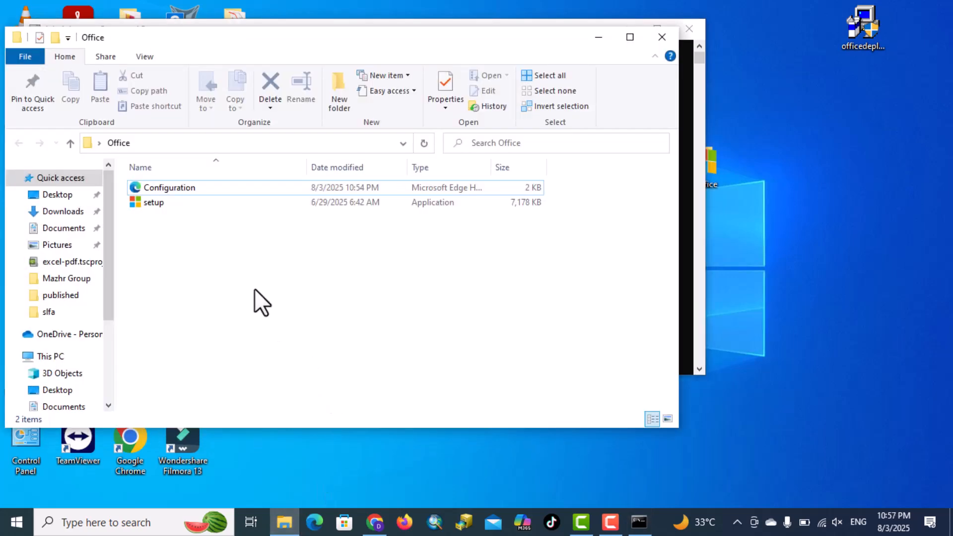
click(159, 143)
key(ctrl+c)
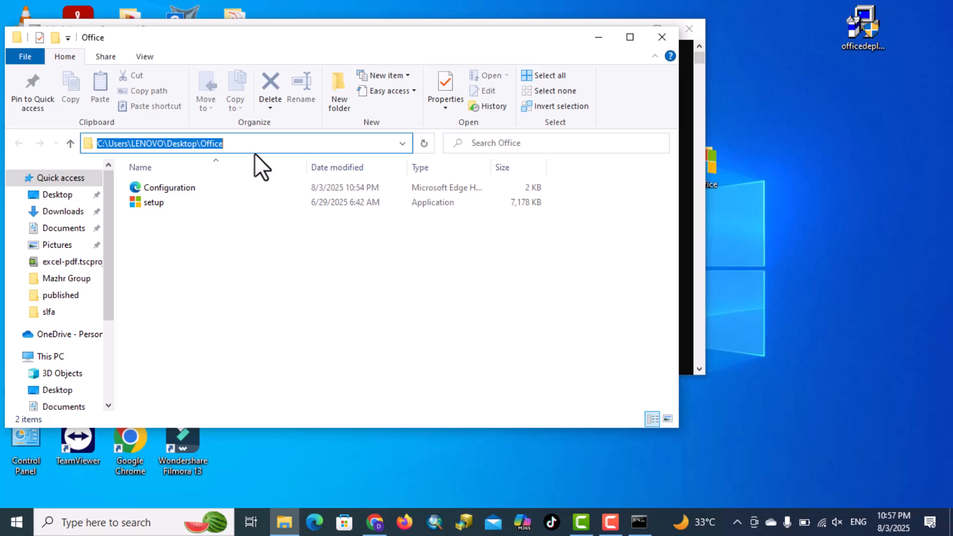
Step: Switch to the administrator Command Prompt and change the directory to the copied path C:\Users\LENOVO\Desktop\Office
click(639, 521)
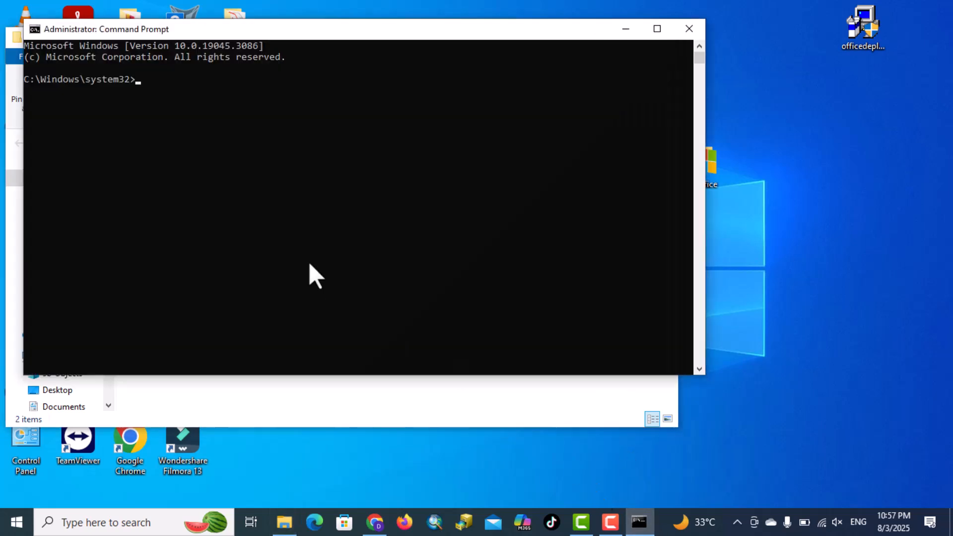
click(187, 82)
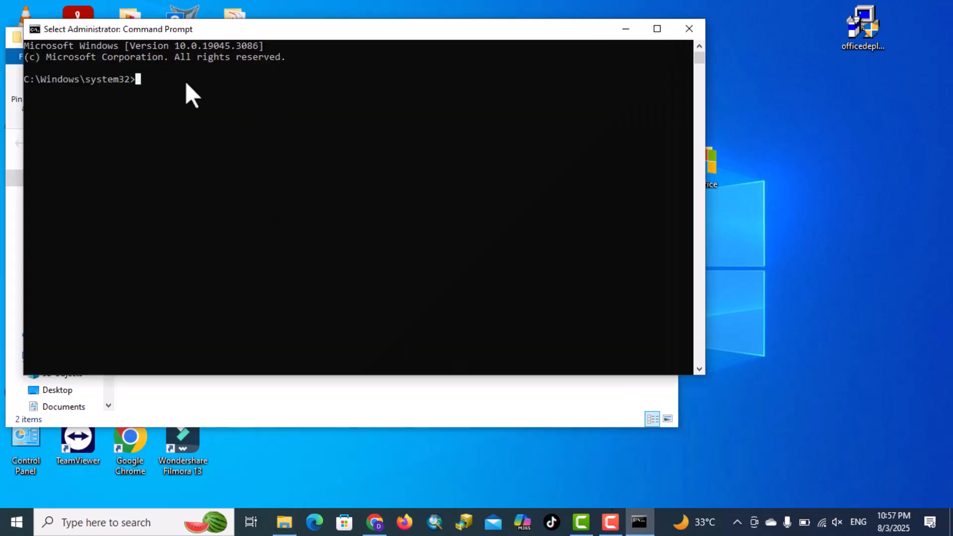
text(cd)
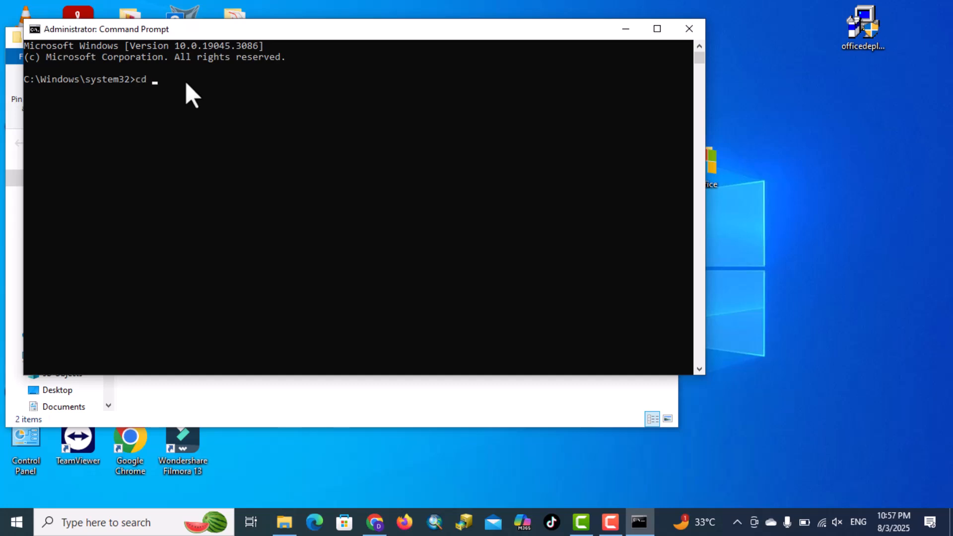
key(ctrl+v)
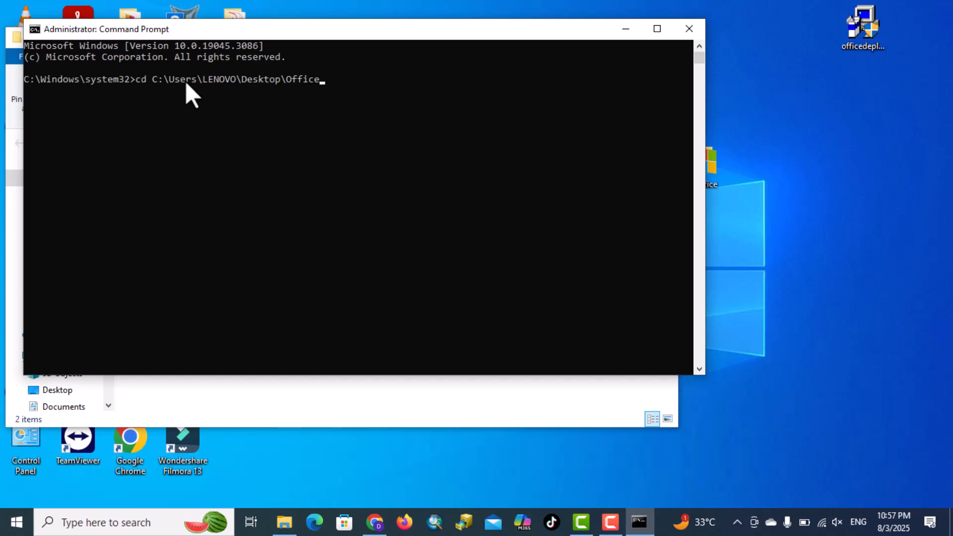
key(Return)
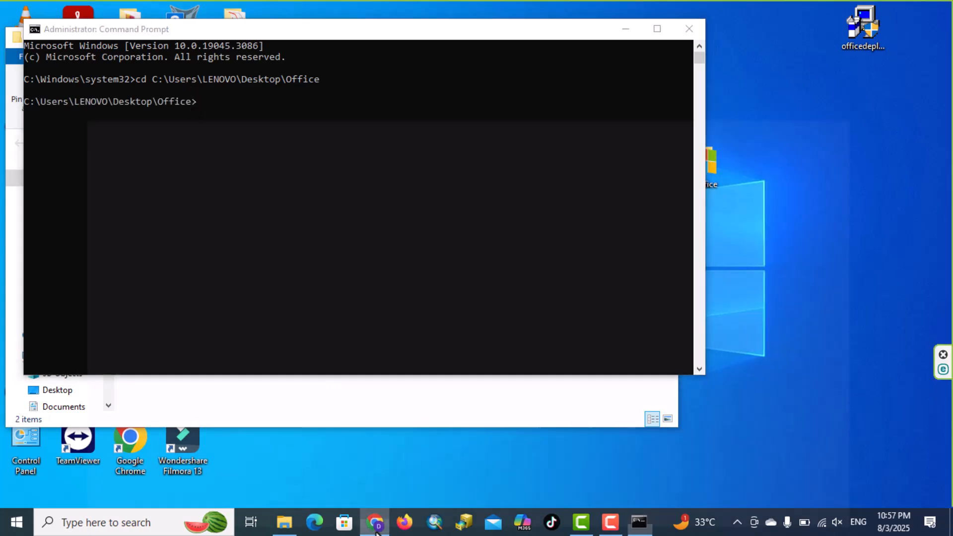
Step: Switch to Chrome, return to the Deploy Office LTSC 2024 article and copy the install command "setup /configure configuration.xml"
click(375, 522)
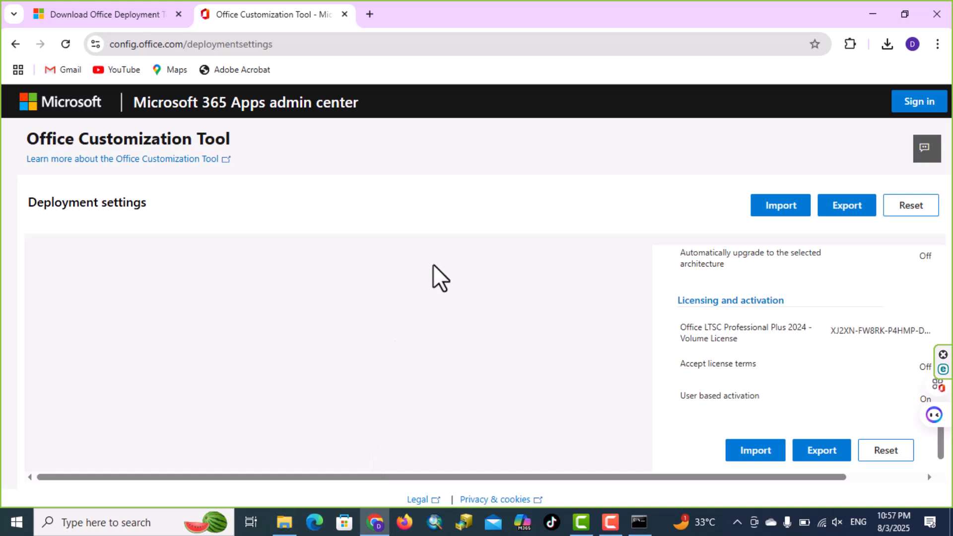
click(14, 44)
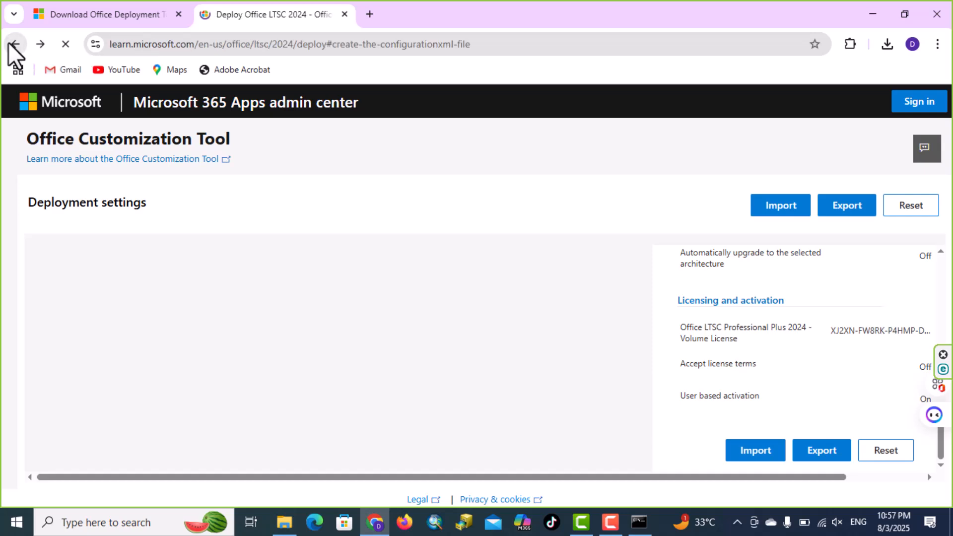
scroll(456, 317, down, 15)
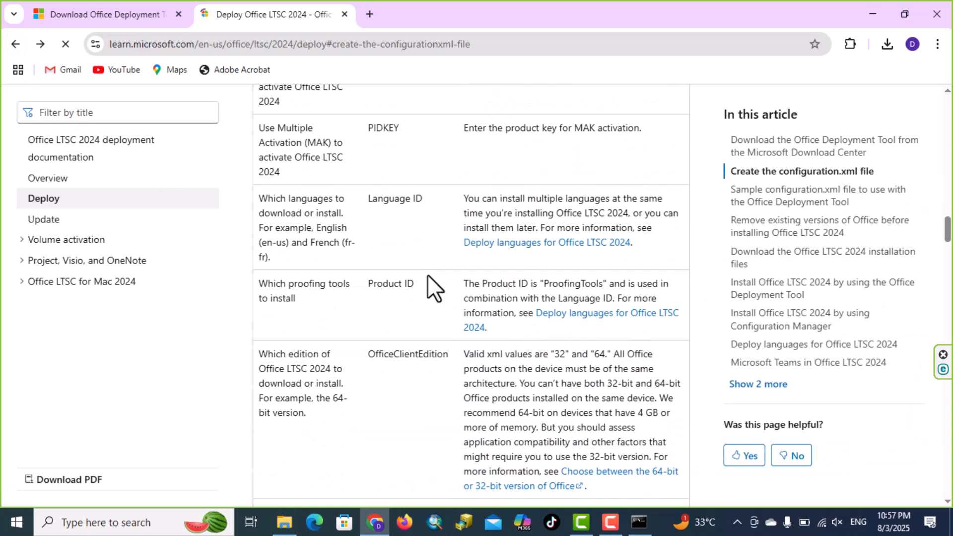
scroll(471, 290, down, 15)
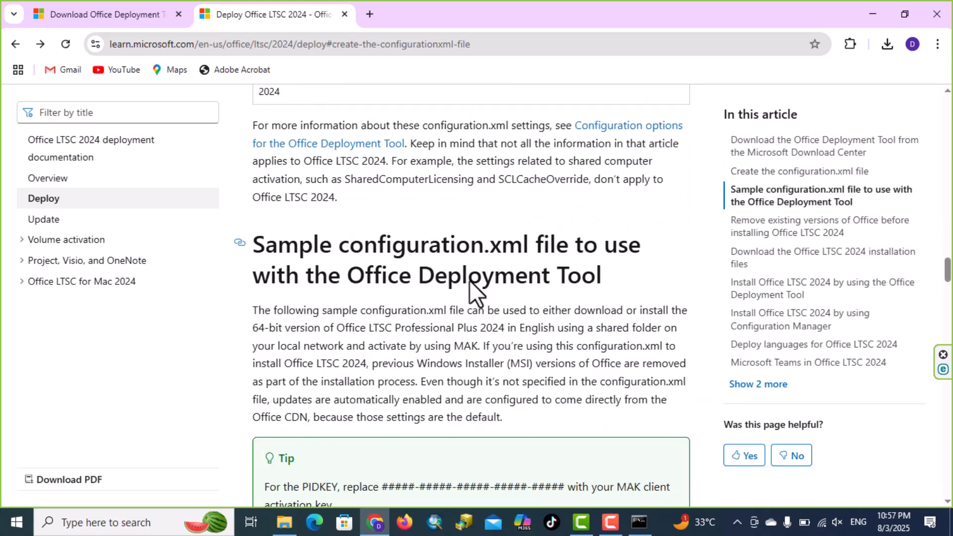
scroll(473, 282, down, 5)
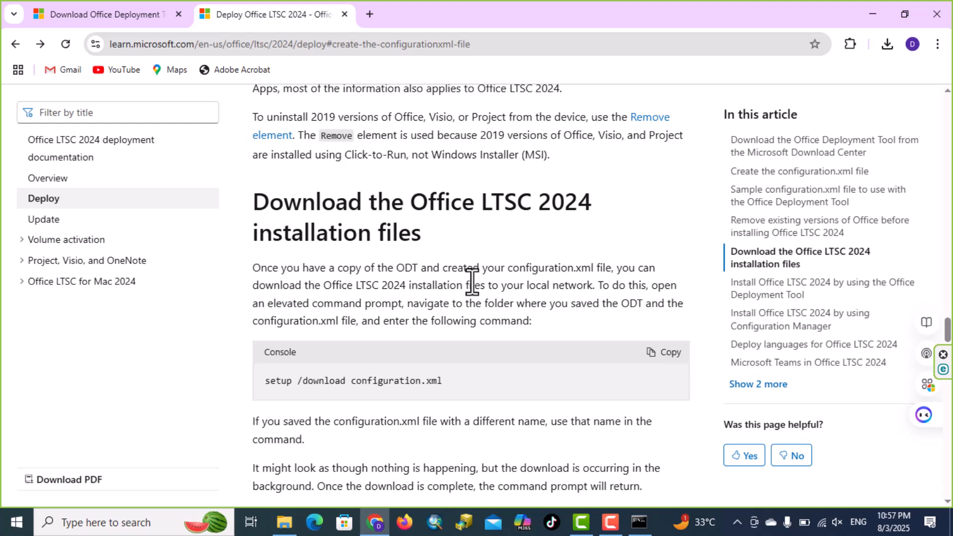
scroll(472, 282, down, 15)
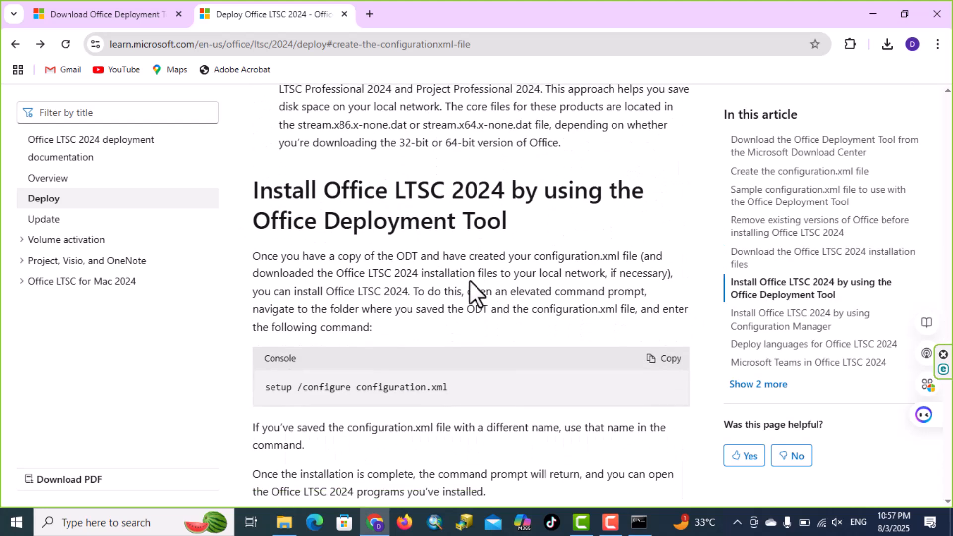
scroll(469, 280, down, 1)
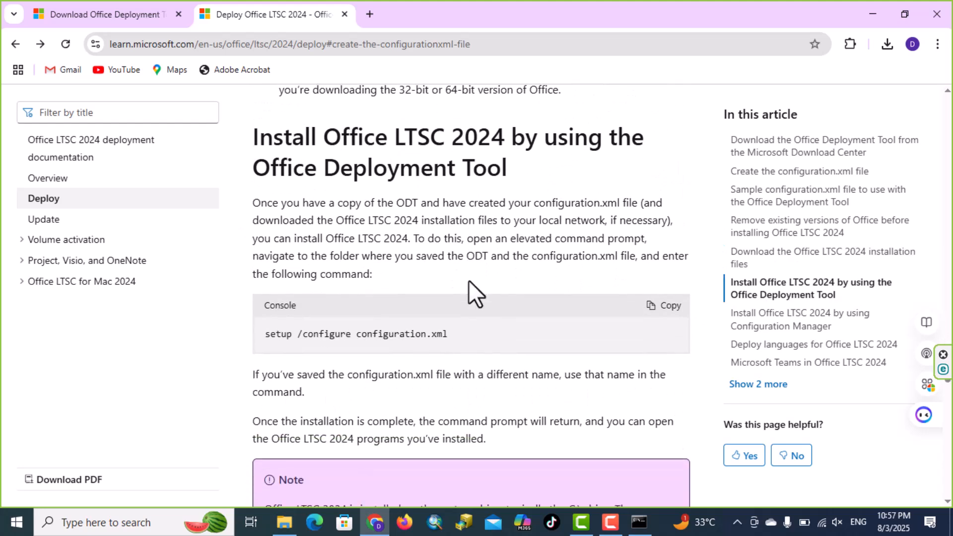
click(679, 308)
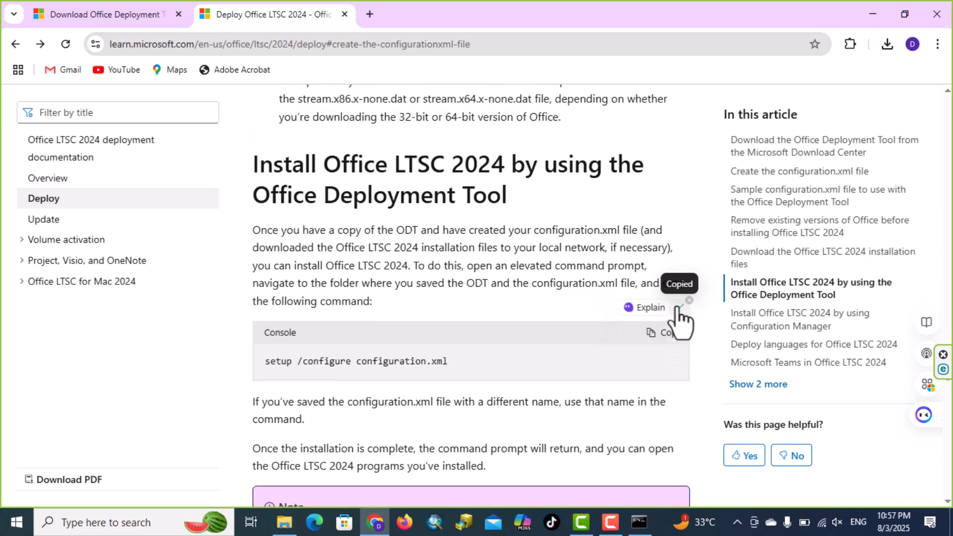
Step: Switch to Command Prompt and run "setup /configure configuration.xml" in the Office folder
click(639, 527)
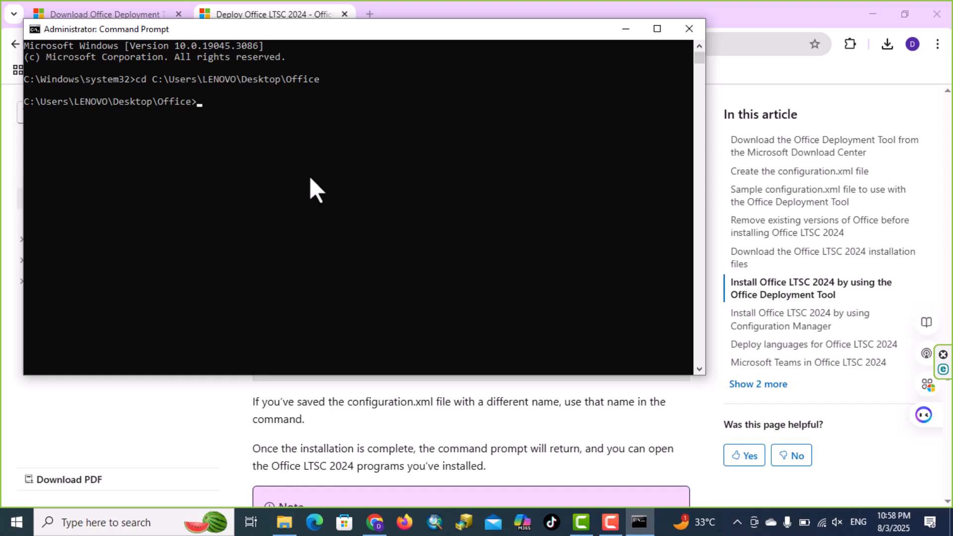
key(ctrl+v)
key(Return)
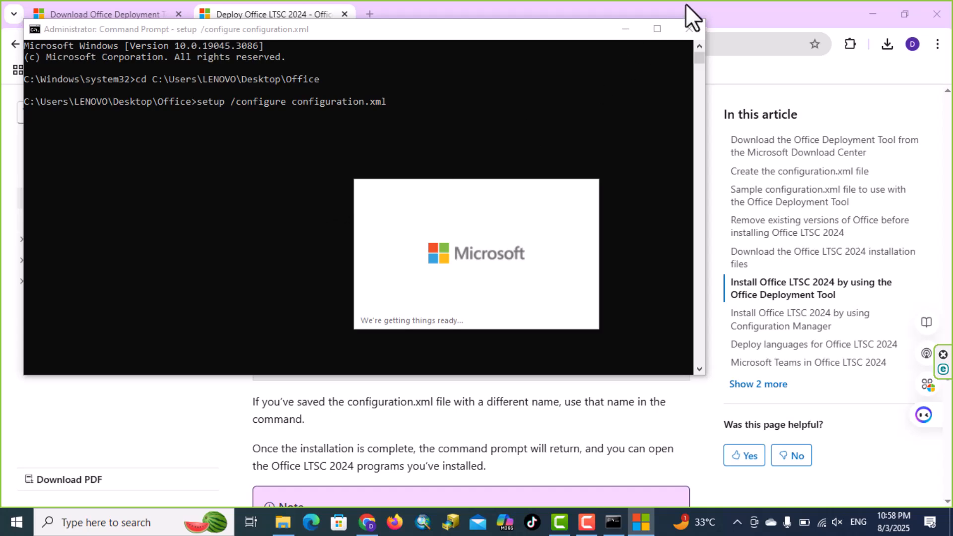
Step: Minimize the Command Prompt, Chrome and File Explorer windows, leaving the Office installer on the desktop
click(625, 28)
click(867, 11)
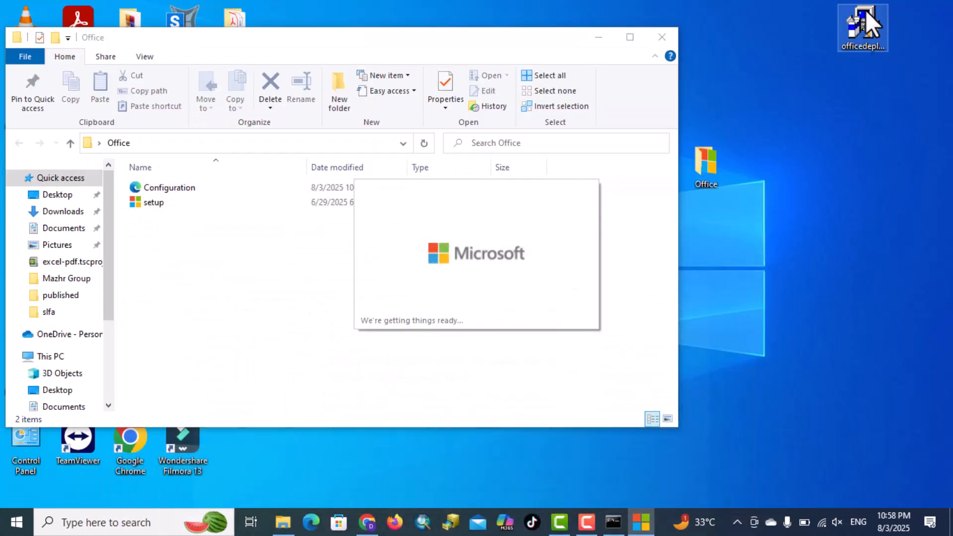
click(623, 36)
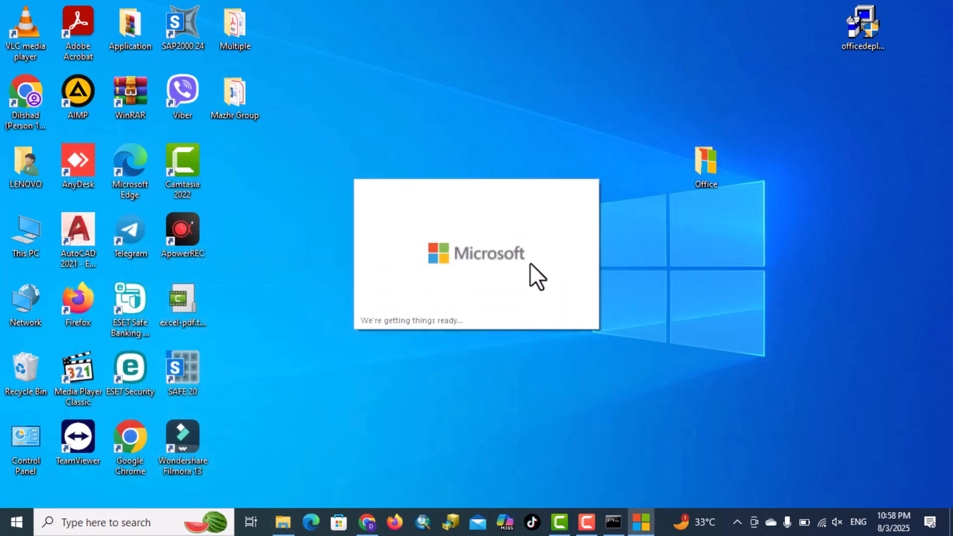